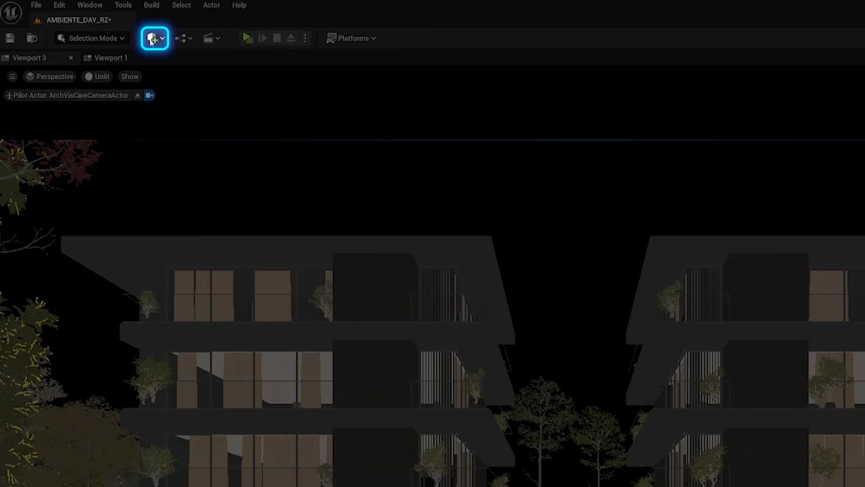
Step: Add a Directional Light to the level, switch the viewport shading to Lit, and display the light's properties
{"action": "left_click", "coordinate": [87, 21]}
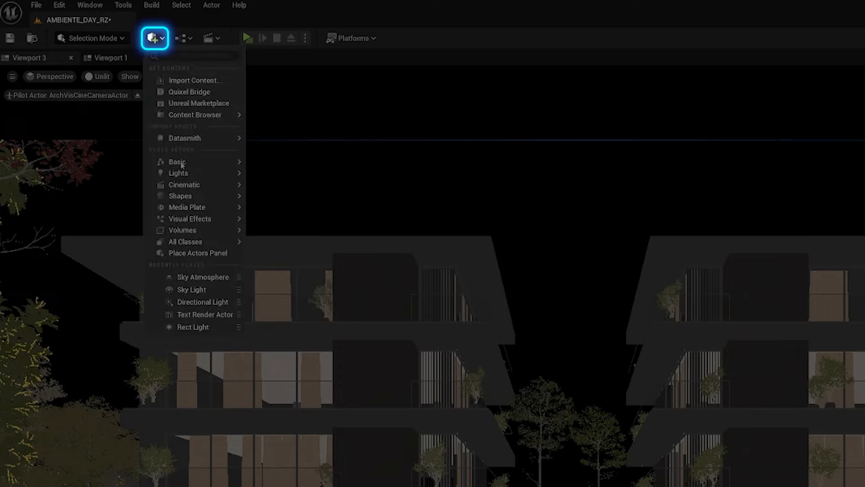
{"action": "mouse_move", "coordinate": [180, 173]}
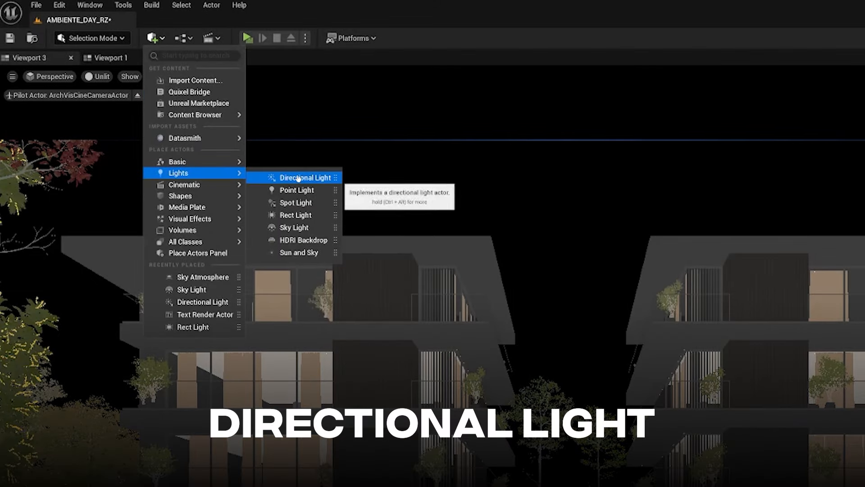
{"action": "left_click", "coordinate": [299, 179]}
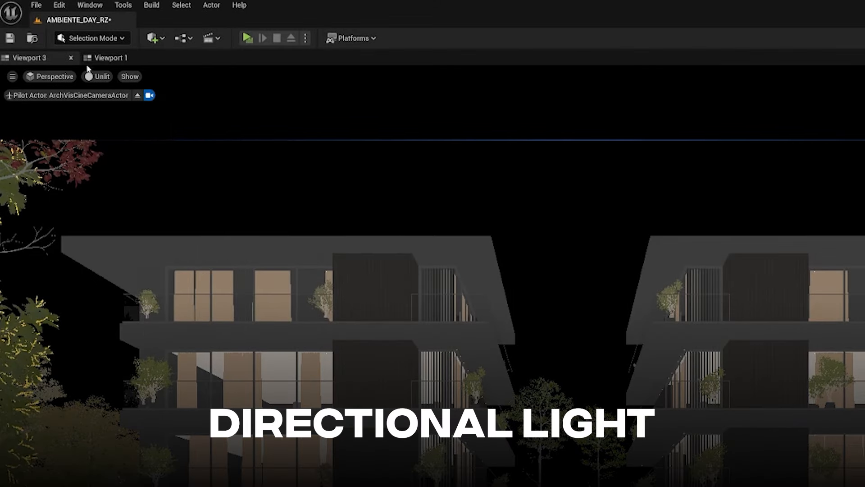
{"action": "left_click", "coordinate": [97, 76]}
{"action": "left_click", "coordinate": [119, 118]}
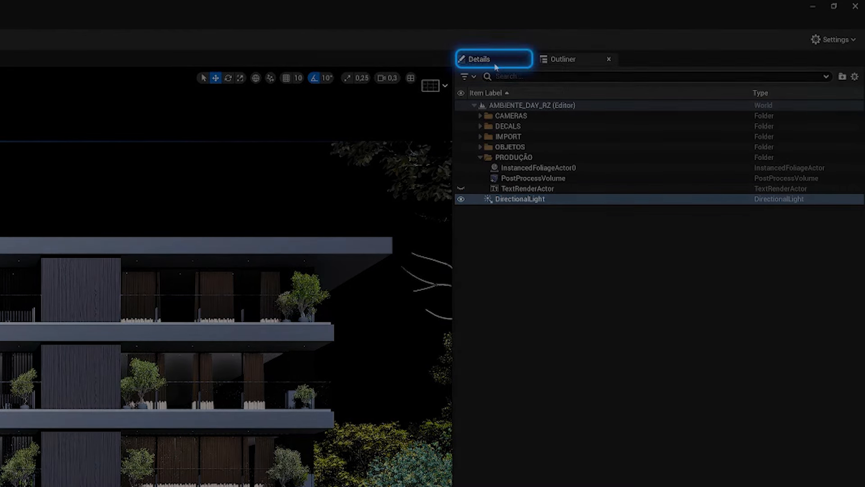
{"action": "left_click", "coordinate": [478, 59]}
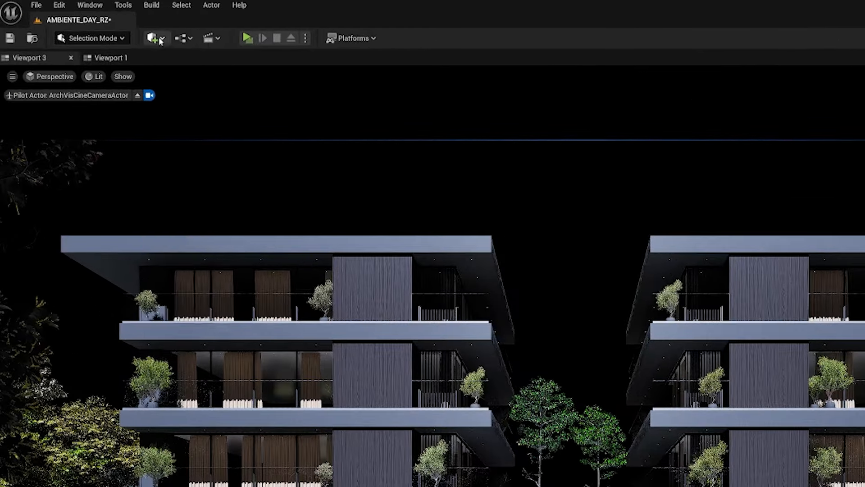
Step: Add a Sky Atmosphere visual effect to the level
{"action": "left_click", "coordinate": [87, 22]}
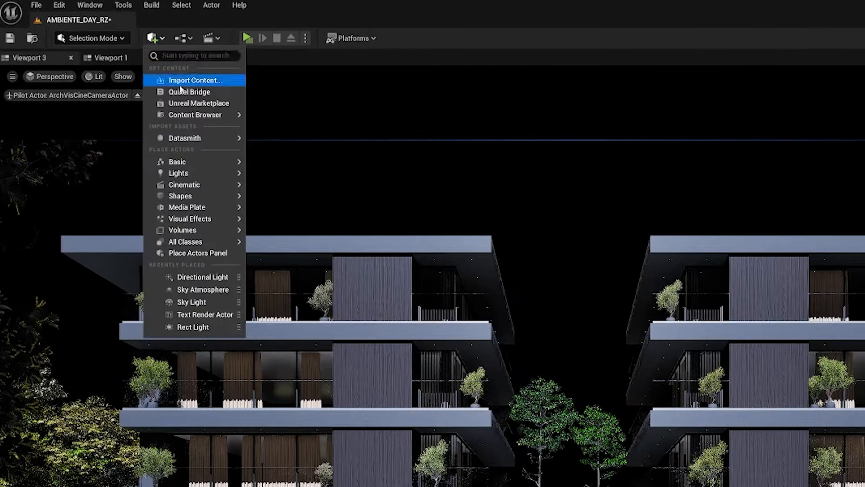
{"action": "mouse_move", "coordinate": [103, 100]}
{"action": "mouse_move", "coordinate": [202, 219]}
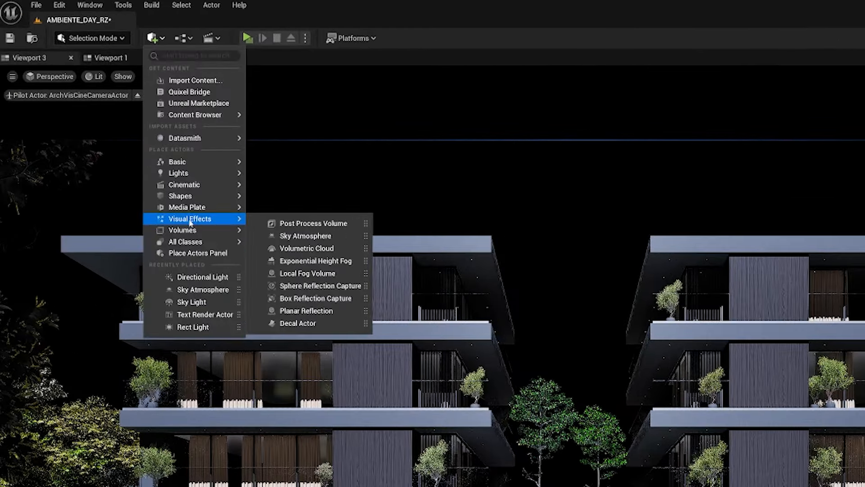
{"action": "left_click", "coordinate": [303, 235]}
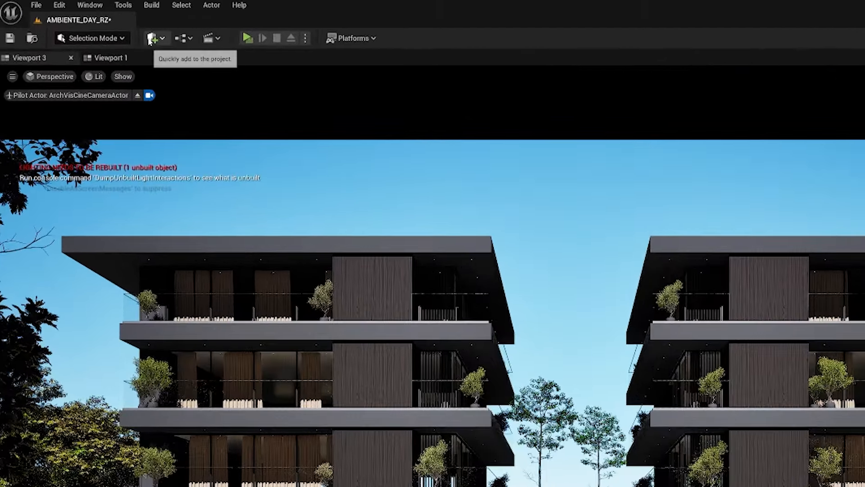
Step: Add a Sky Light to the level
{"action": "left_click", "coordinate": [85, 22]}
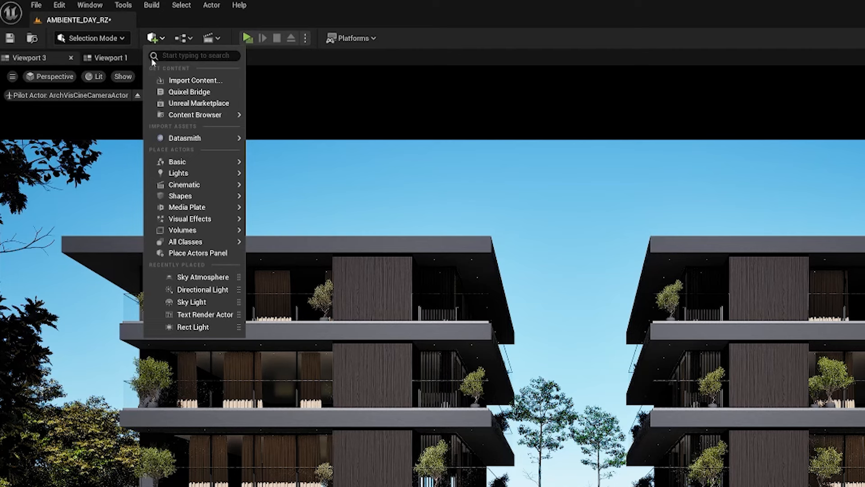
{"action": "mouse_move", "coordinate": [176, 173]}
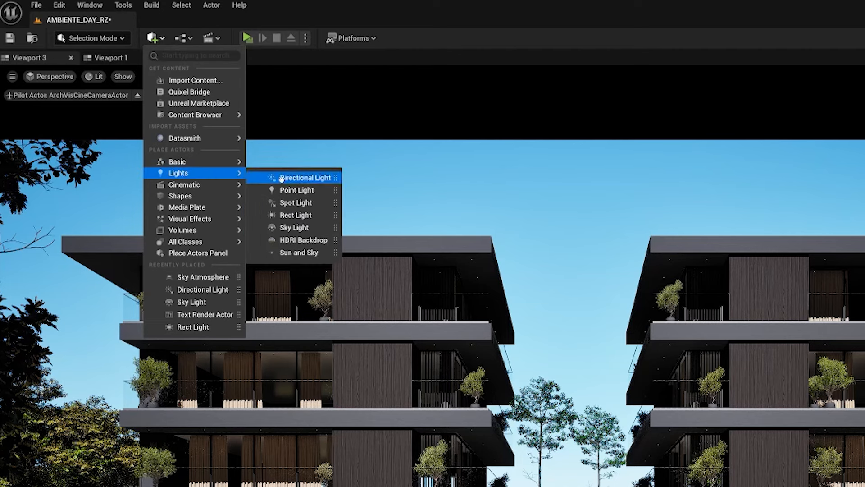
{"action": "left_click", "coordinate": [297, 227]}
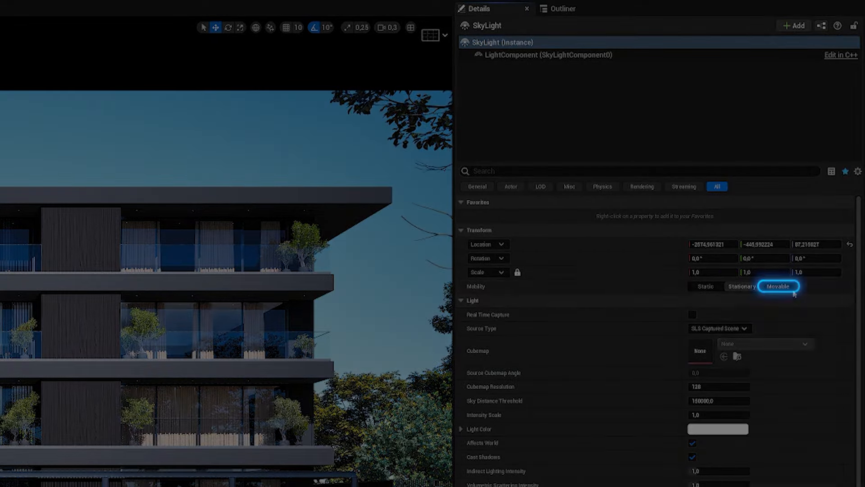
Step: Make the Sky Light Movable with Real Time Capture enabled, and set its Intensity Scale to 1,5
{"action": "left_click", "coordinate": [778, 286]}
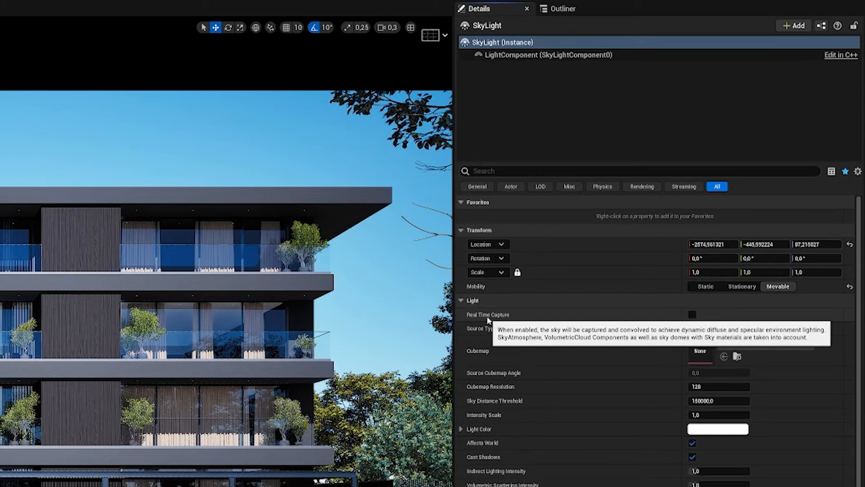
{"action": "left_click", "coordinate": [692, 314]}
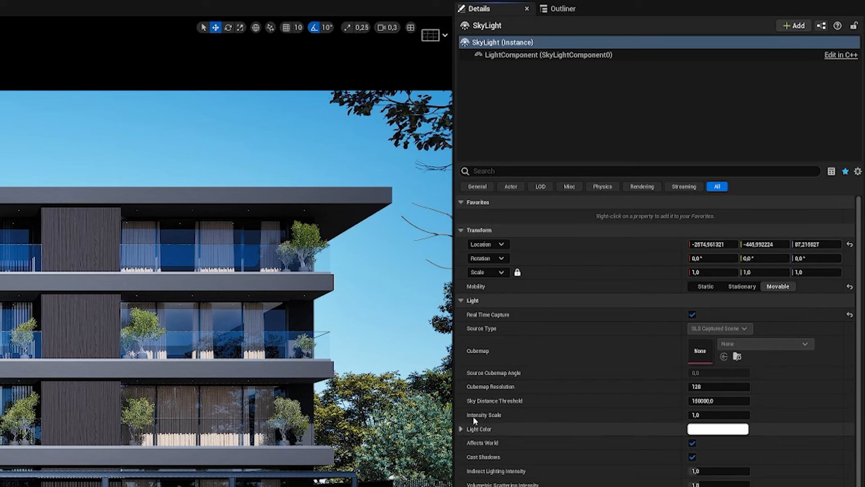
{"action": "type", "text": "1"}
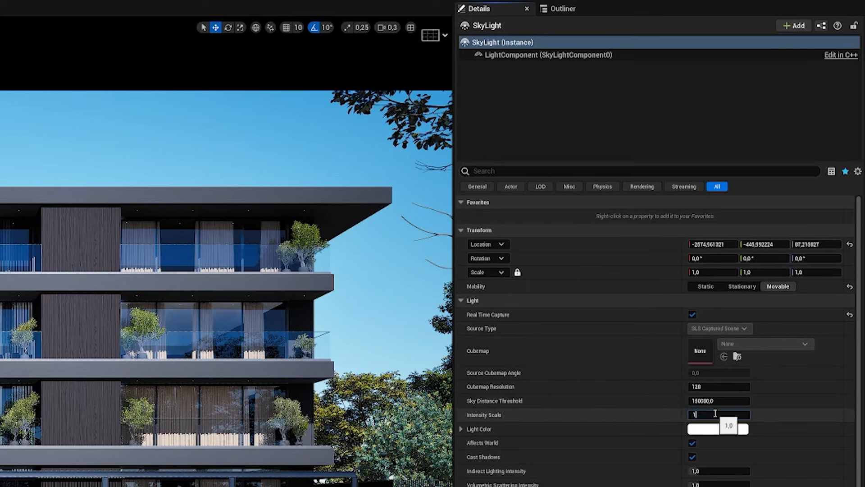
{"action": "type", "text": ",5"}
{"action": "key", "text": "Return"}
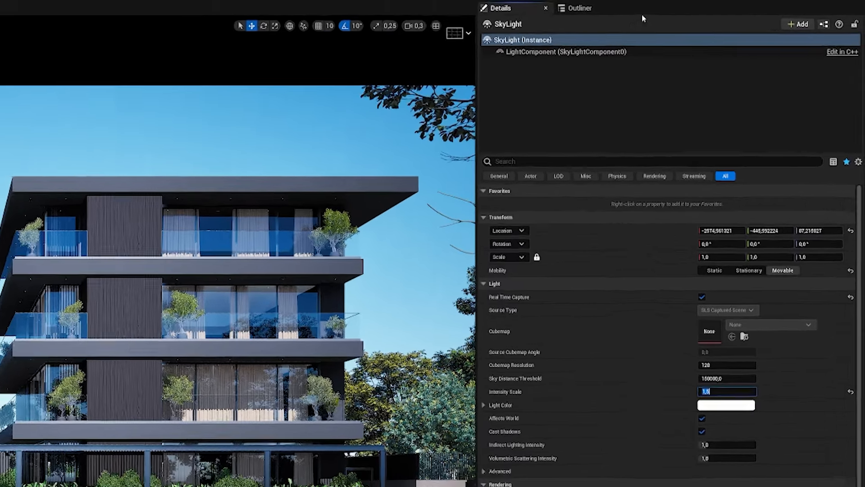
Step: Select the Directional Light among the level's actors and display its properties
{"action": "left_click", "coordinate": [576, 8]}
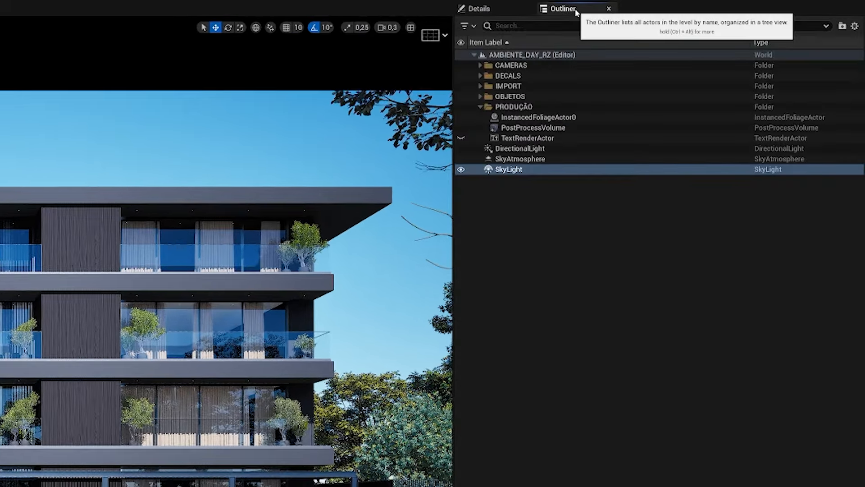
{"action": "left_click", "coordinate": [532, 145]}
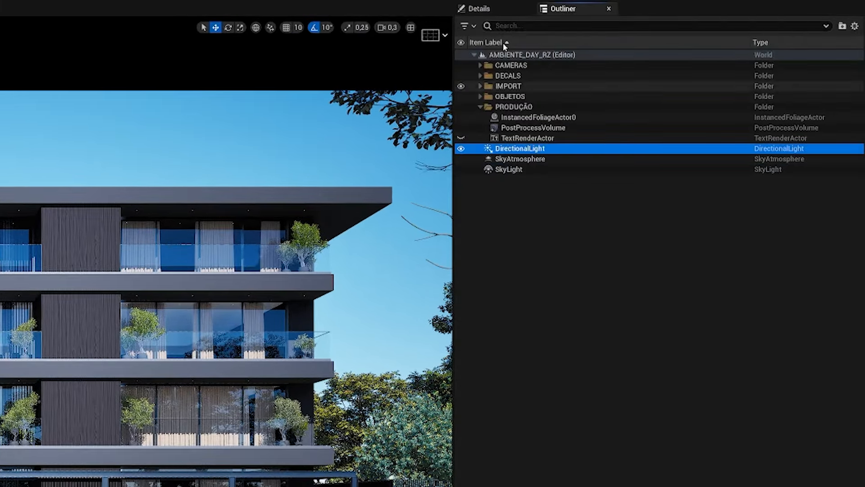
{"action": "left_click", "coordinate": [488, 9]}
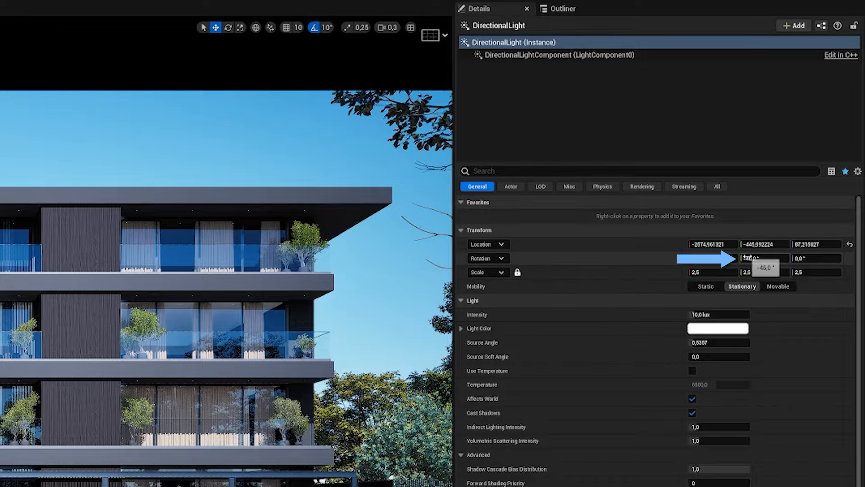
Step: Try different Y and Z rotations on the Directional Light to test the sun's height and direction
{"action": "mouse_move", "coordinate": [757, 259]}
{"action": "left_mouse_down"}
{"action": "mouse_move", "coordinate": [744, 258]}
{"action": "mouse_move", "coordinate": [760, 259]}
{"action": "left_mouse_up"}
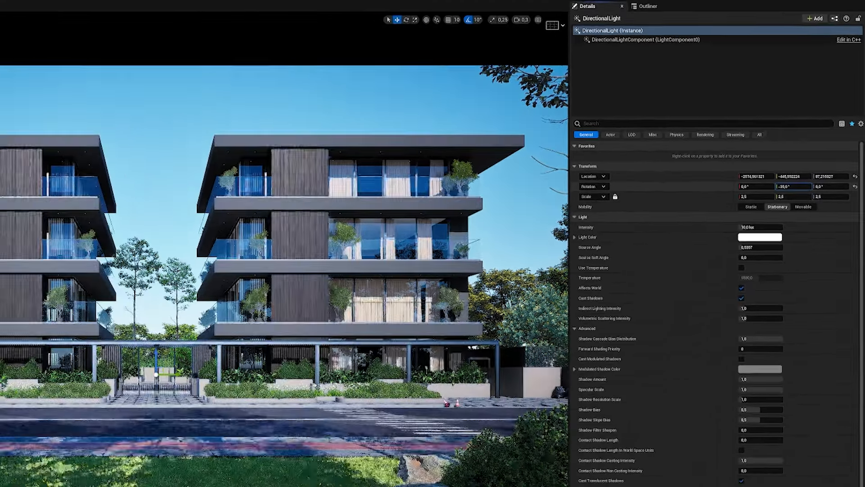
{"action": "mouse_move", "coordinate": [793, 187]}
{"action": "left_mouse_down"}
{"action": "mouse_move", "coordinate": [812, 186]}
{"action": "mouse_move", "coordinate": [794, 186]}
{"action": "left_mouse_up"}
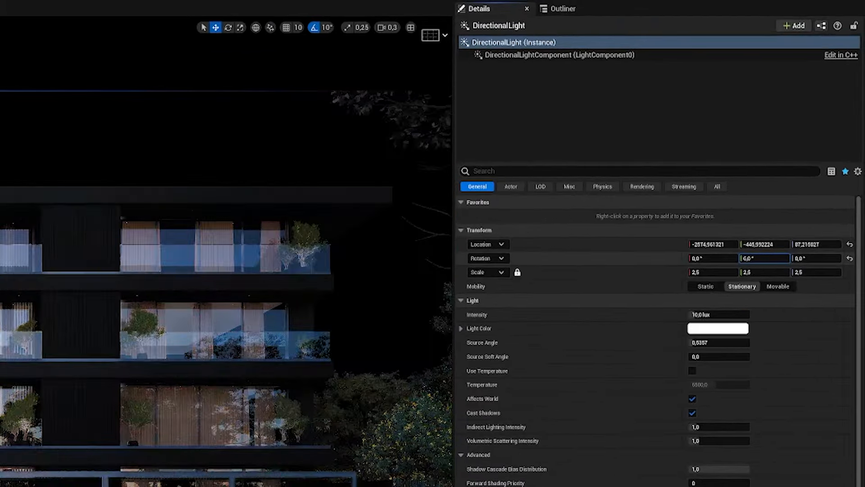
{"action": "left_click_drag", "start_coordinate": [766, 259], "coordinate": [740, 258]}
{"action": "left_click_drag", "start_coordinate": [817, 258], "coordinate": [844, 234]}
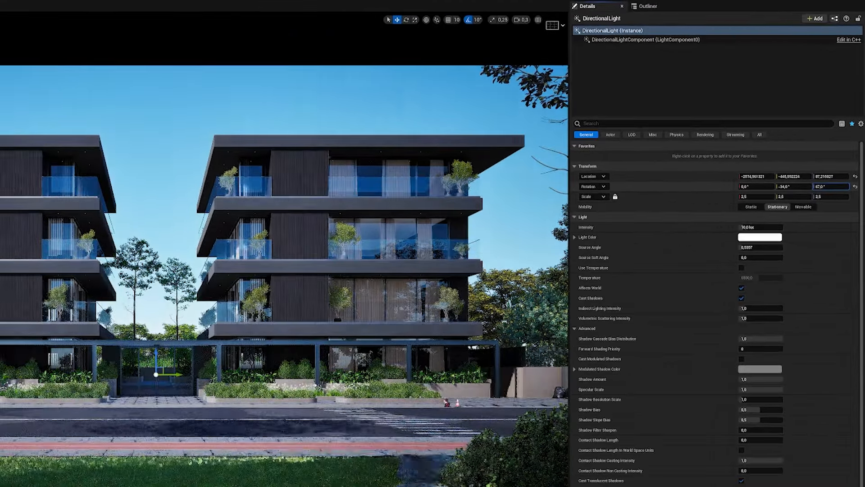
{"action": "left_click_drag", "start_coordinate": [840, 186], "coordinate": [829, 187]}
Step: Set the Directional Light's rotation to -8° on Y and 45° on Z
{"action": "left_click", "coordinate": [793, 186]}
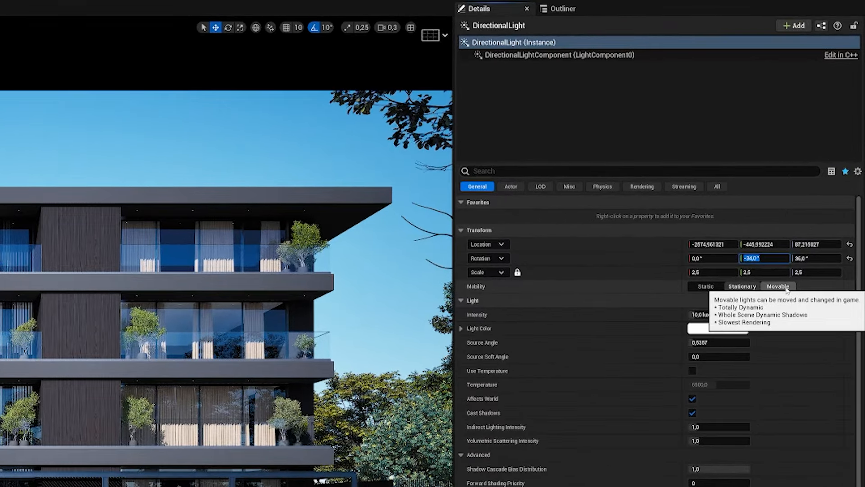
{"action": "type", "text": "-8"}
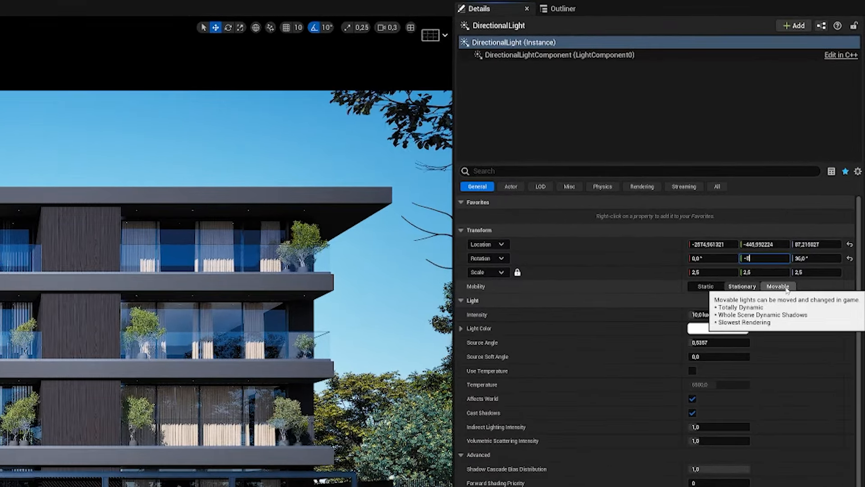
{"action": "key", "text": "Return"}
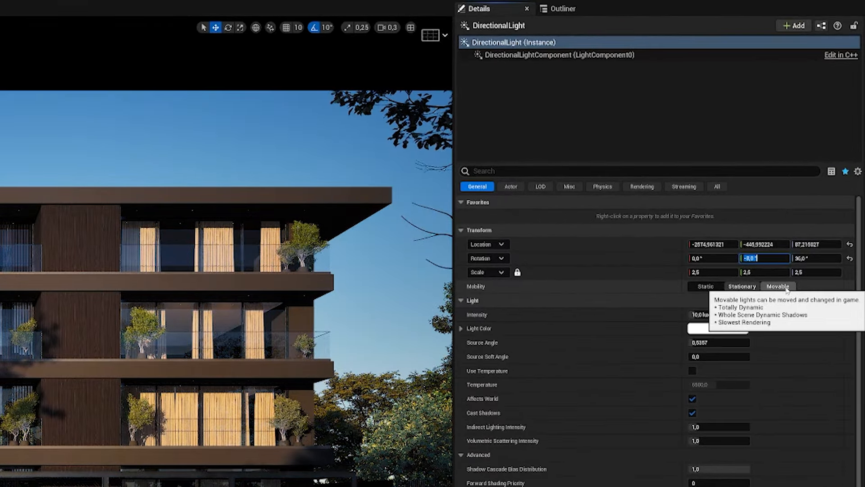
{"action": "key", "text": "Tab"}
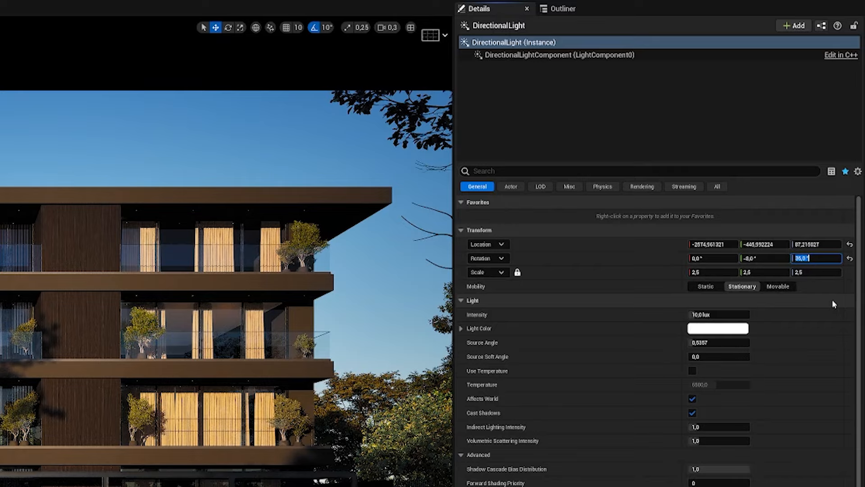
{"action": "type", "text": "46"}
{"action": "key", "text": "Return"}
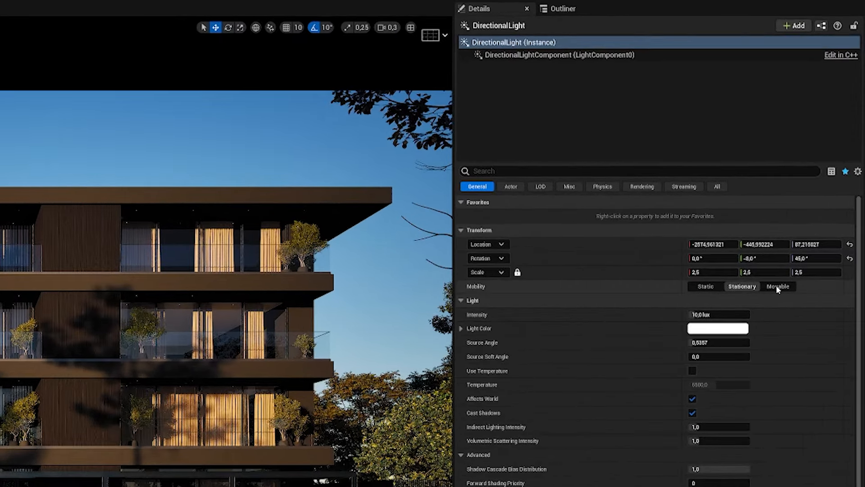
Step: Set the Directional Light's mobility to Movable and its intensity to 30 lux
{"action": "left_click", "coordinate": [777, 287]}
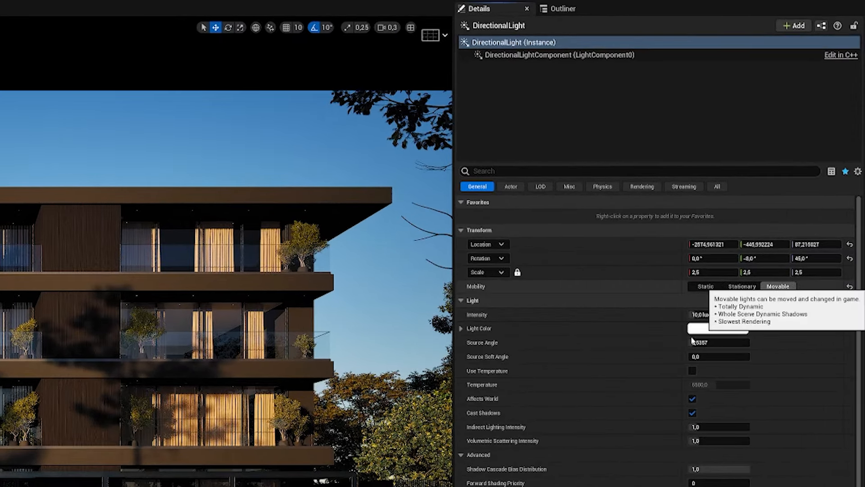
{"action": "left_click", "coordinate": [705, 315]}
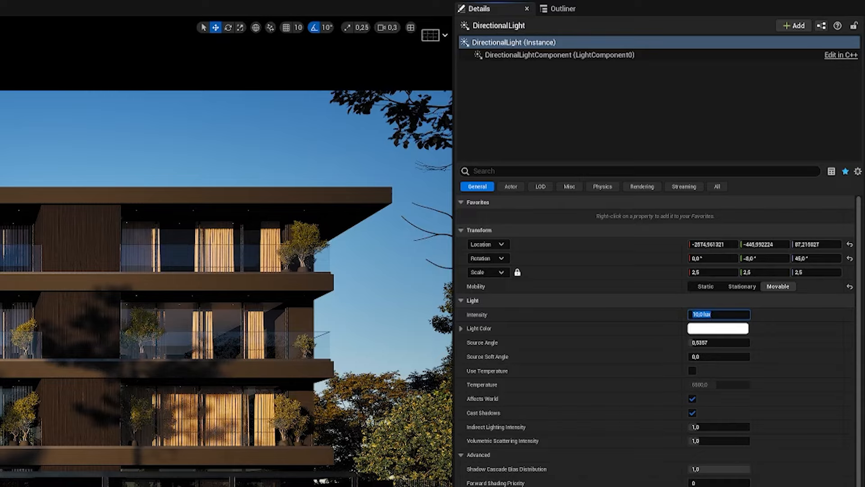
{"action": "type", "text": "30"}
{"action": "key", "text": "Return"}
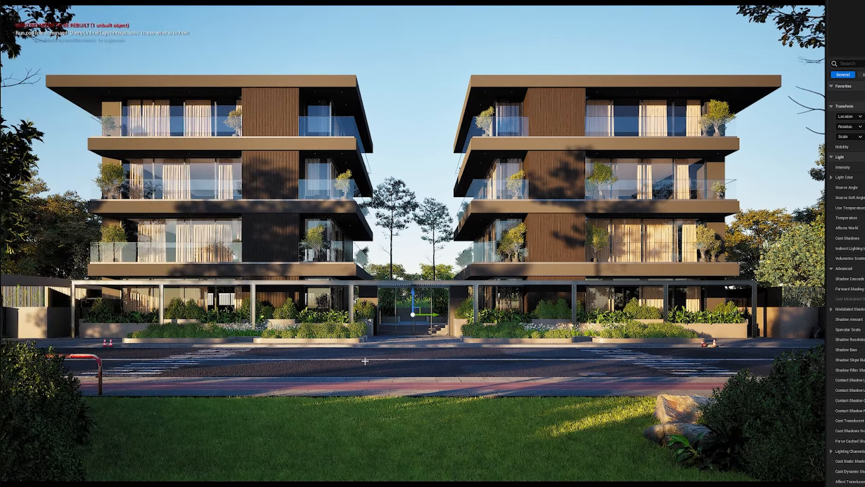
Step: Toggle Game View and try swinging the sun around the buildings interactively in the viewport
{"action": "key", "text": "g"}
{"action": "key", "text": "g"}
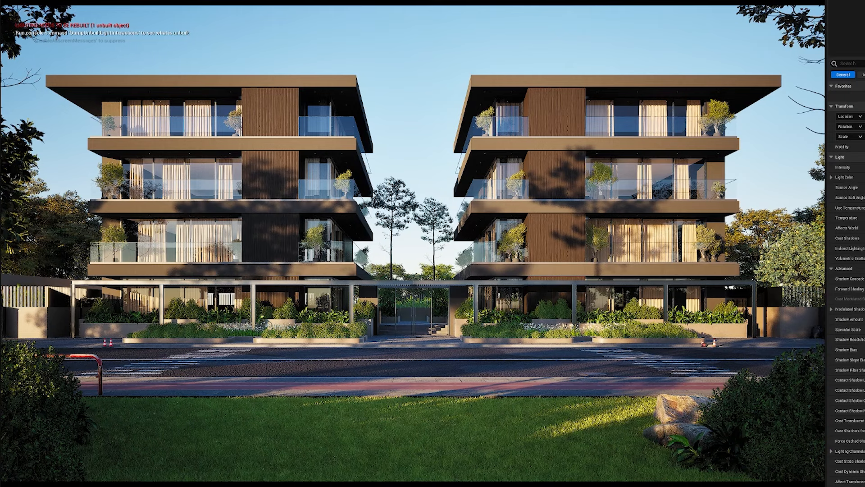
{"action": "key", "text": "ctrl+l"}
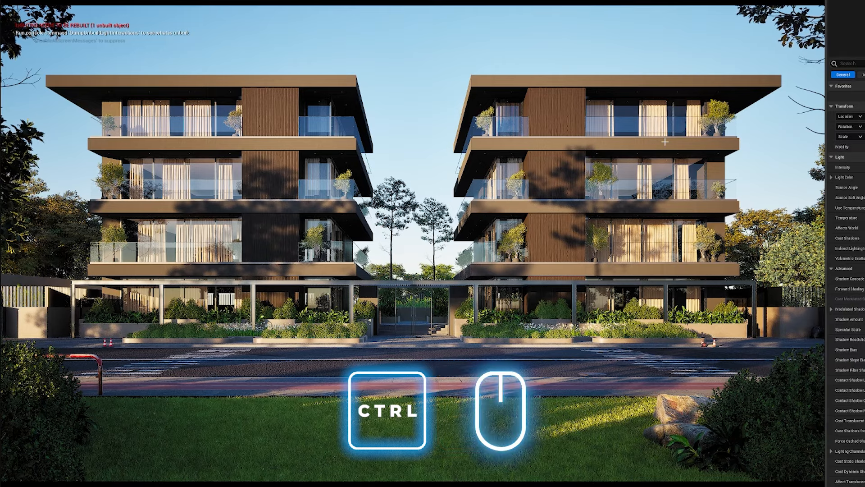
{"action": "left_click_drag", "start_coordinate": [656, 139], "coordinate": [722, 142], "text": "ctrl"}
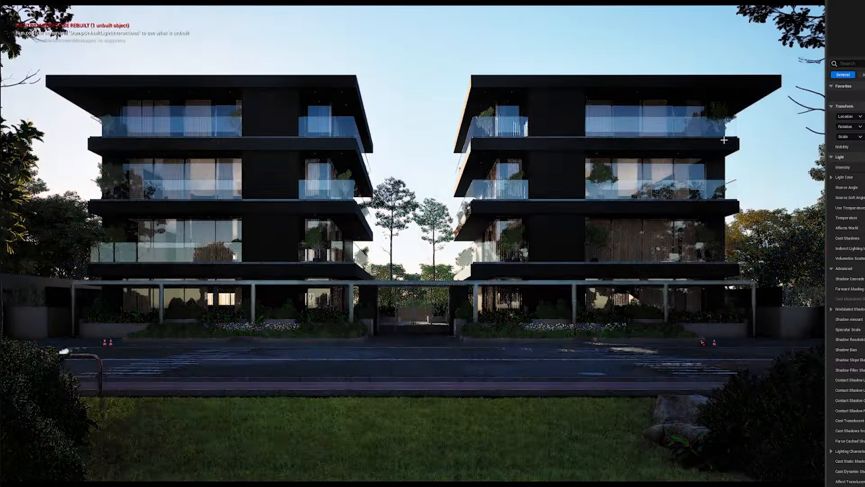
{"action": "left_click_drag", "start_coordinate": [726, 143], "coordinate": [818, 141], "text": "ctrl"}
Step: Undo the interactive sun rotations and toggle Game View again
{"action": "key", "text": "ctrl+z"}
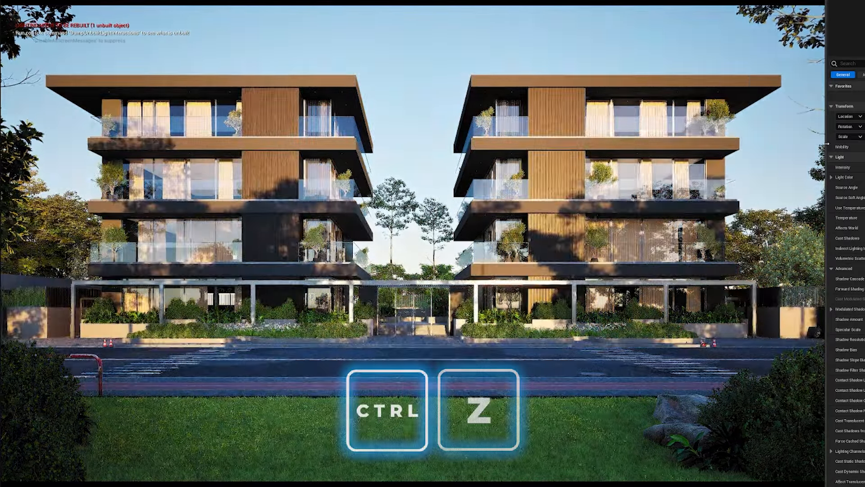
{"action": "key", "text": "ctrl+z"}
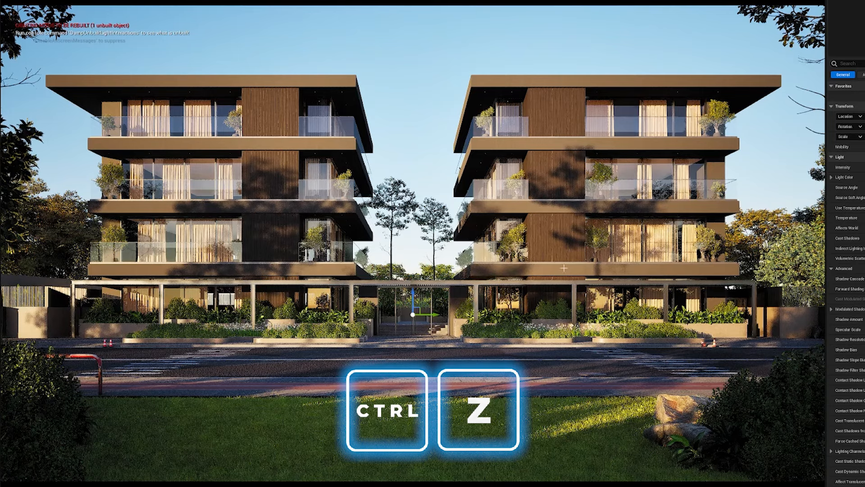
{"action": "key", "text": "g"}
{"action": "key", "text": "g"}
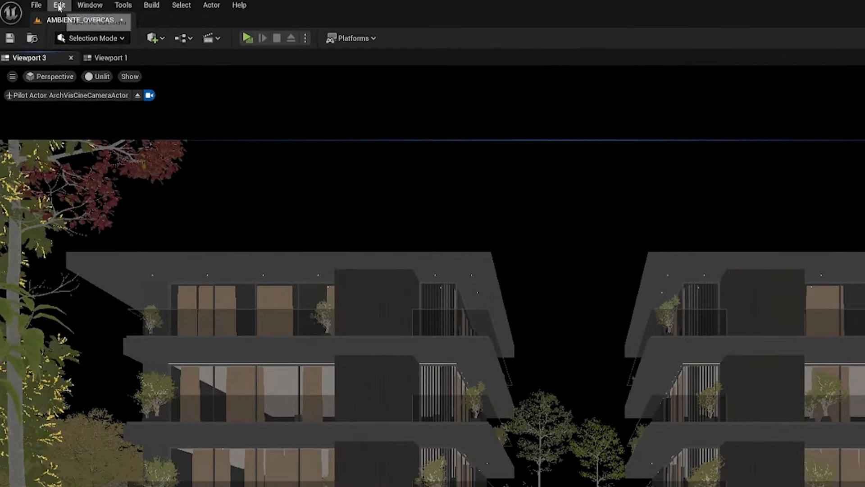
Step: Find the HDRIBackdrop plugin with the search HDRI BACK, make sure it is enabled, and close the plugin list
{"action": "left_click", "coordinate": [35, 3]}
{"action": "left_click", "coordinate": [100, 185]}
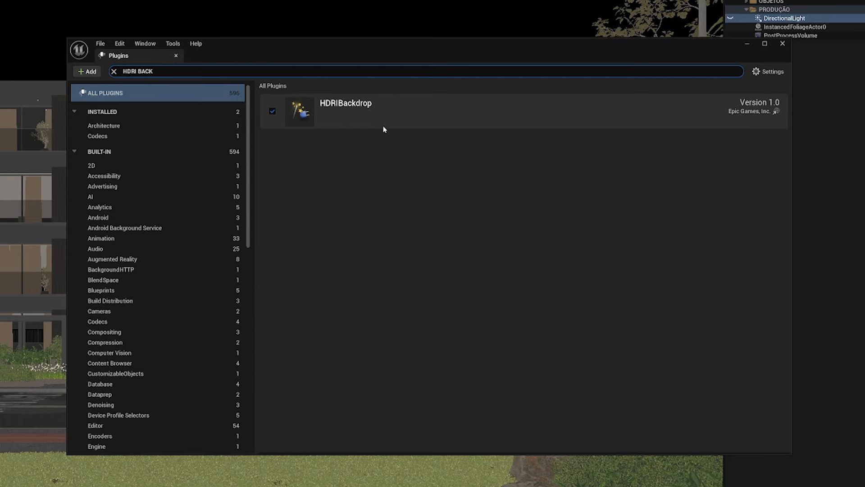
{"action": "left_click", "coordinate": [272, 112]}
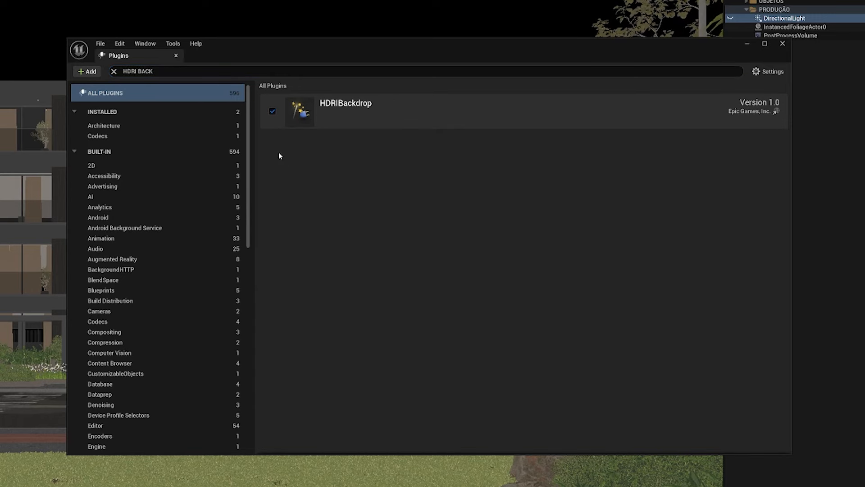
{"action": "left_click", "coordinate": [272, 112]}
{"action": "left_click", "coordinate": [764, 435]}
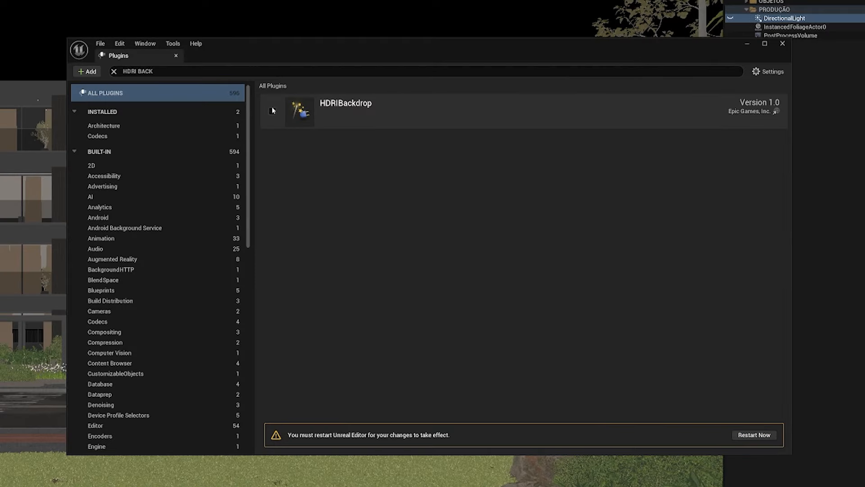
{"action": "left_click", "coordinate": [272, 111]}
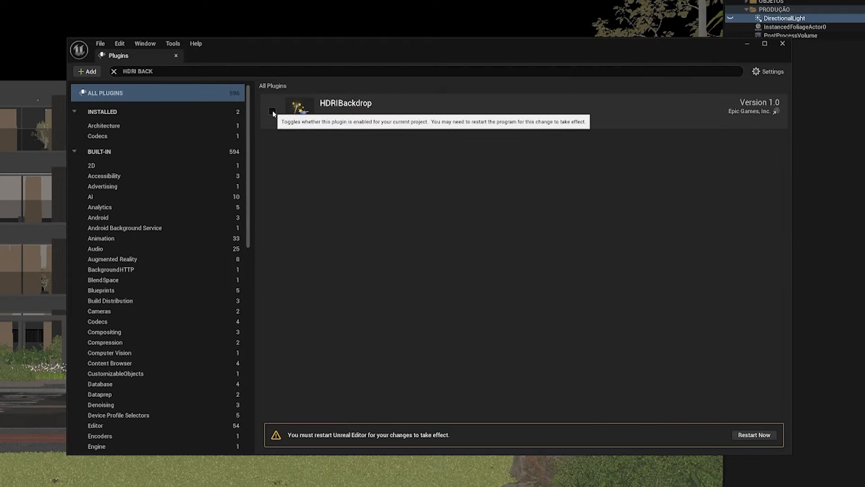
{"action": "left_click", "coordinate": [783, 46]}
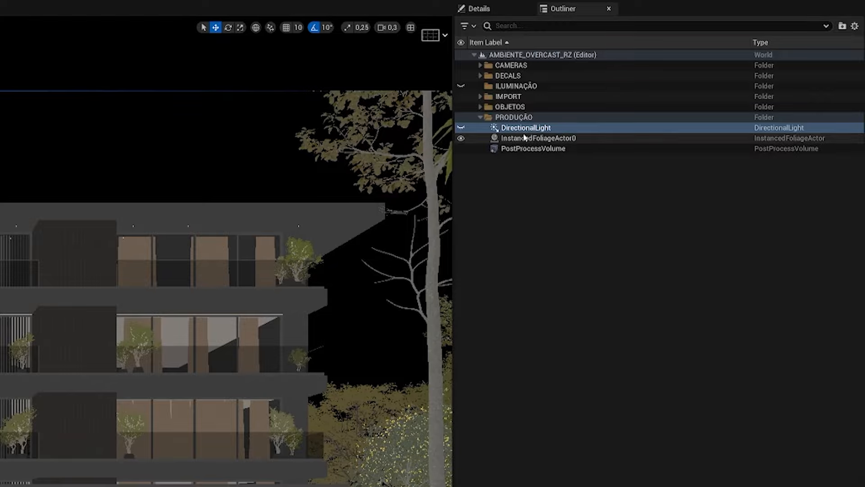
Step: Preview the scene in Lit mode with the Directional Light shown, hide the light again and return to Unlit mode
{"action": "left_click", "coordinate": [460, 127]}
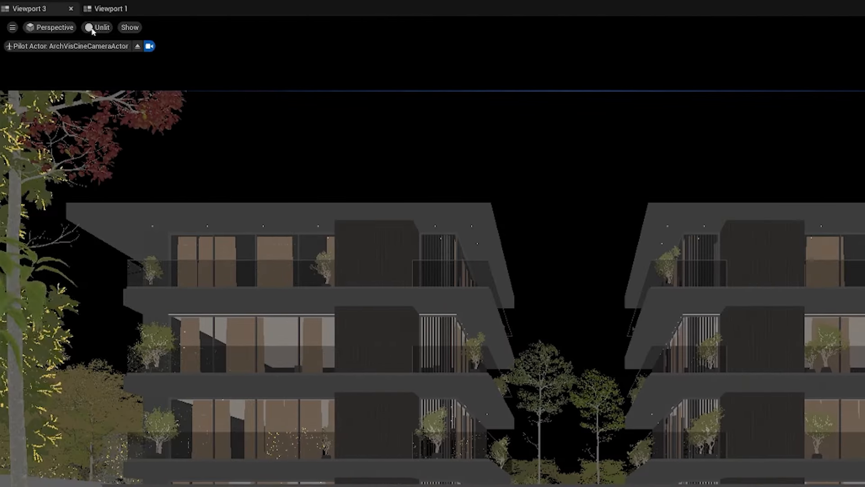
{"action": "left_click", "coordinate": [93, 28]}
{"action": "left_click", "coordinate": [131, 70]}
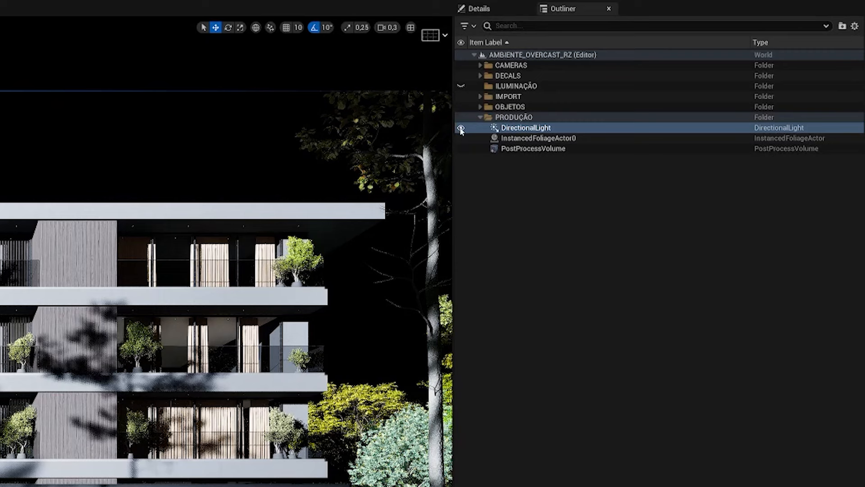
{"action": "left_click", "coordinate": [640, 99]}
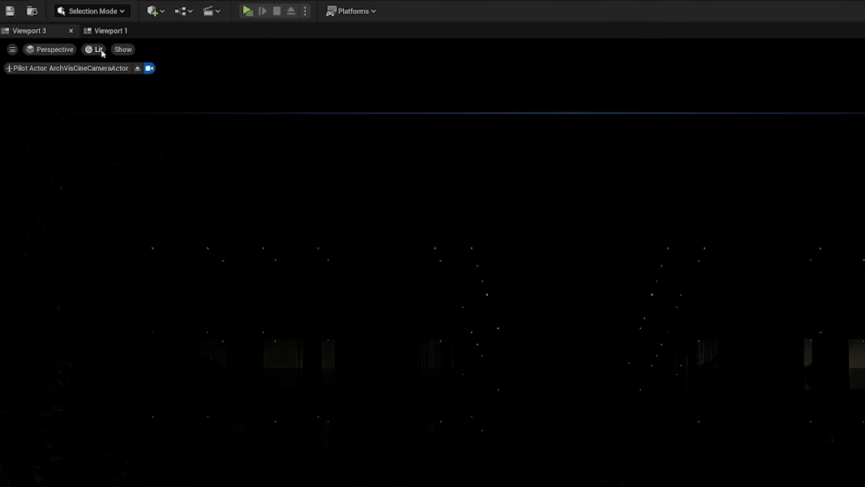
{"action": "left_click", "coordinate": [93, 48]}
{"action": "left_click", "coordinate": [126, 104]}
Step: Place an HDRI Backdrop light in the scene and switch the viewport to Lit mode
{"action": "left_click", "coordinate": [153, 10]}
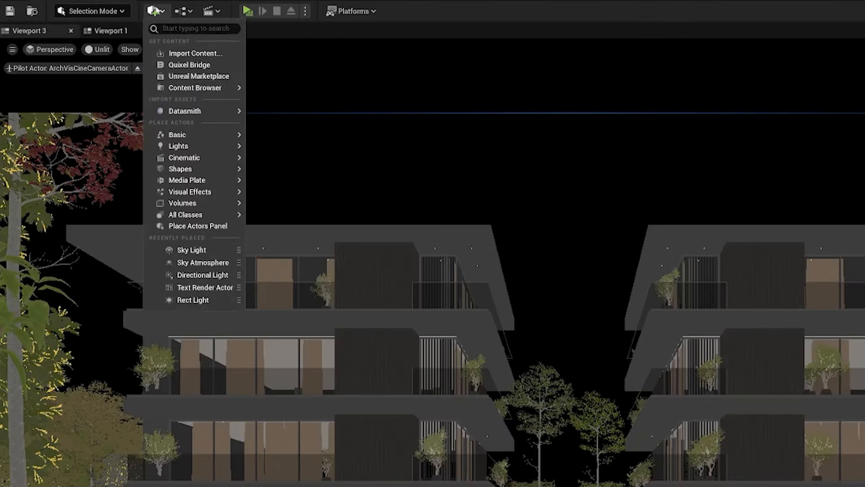
{"action": "mouse_move", "coordinate": [198, 146]}
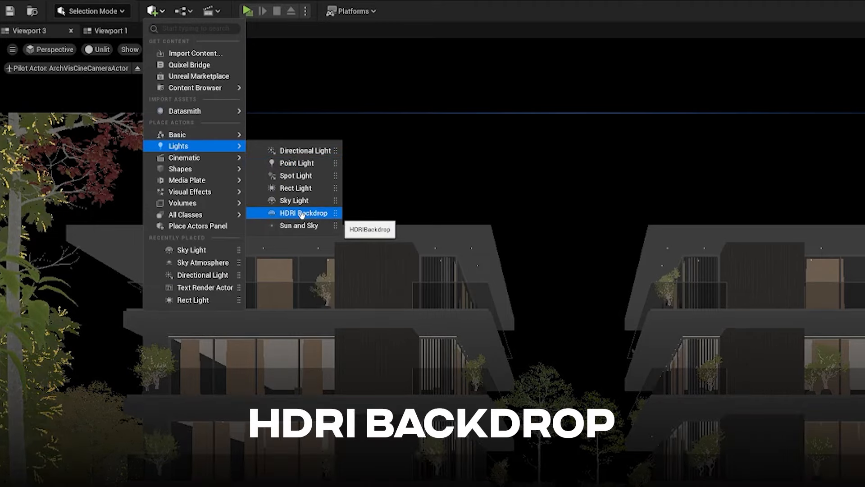
{"action": "left_click_drag", "start_coordinate": [302, 215], "coordinate": [319, 362]}
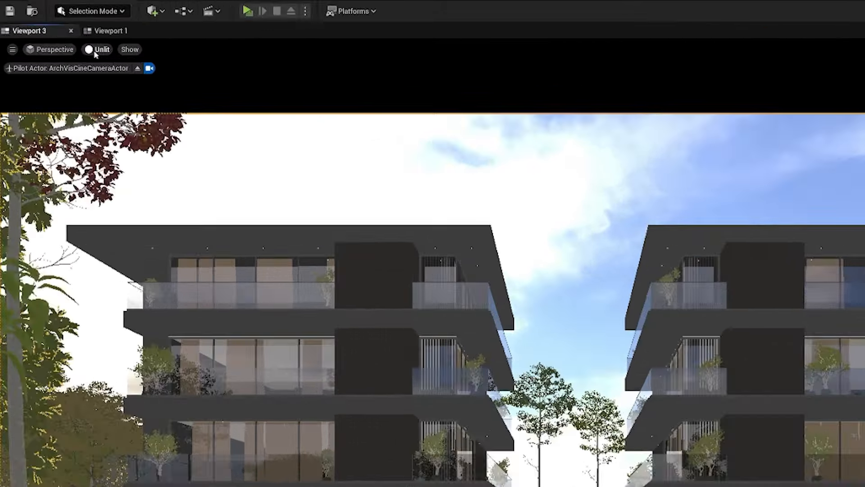
{"action": "left_click", "coordinate": [56, 43]}
{"action": "left_click", "coordinate": [121, 91]}
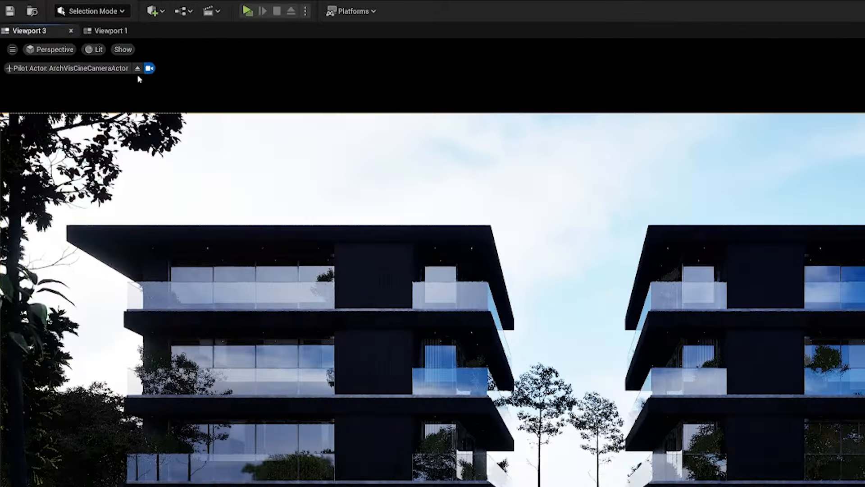
Step: Stop piloting the camera and lower the HDRI Backdrop beneath the site to about -1831 on Z
{"action": "left_click", "coordinate": [146, 69]}
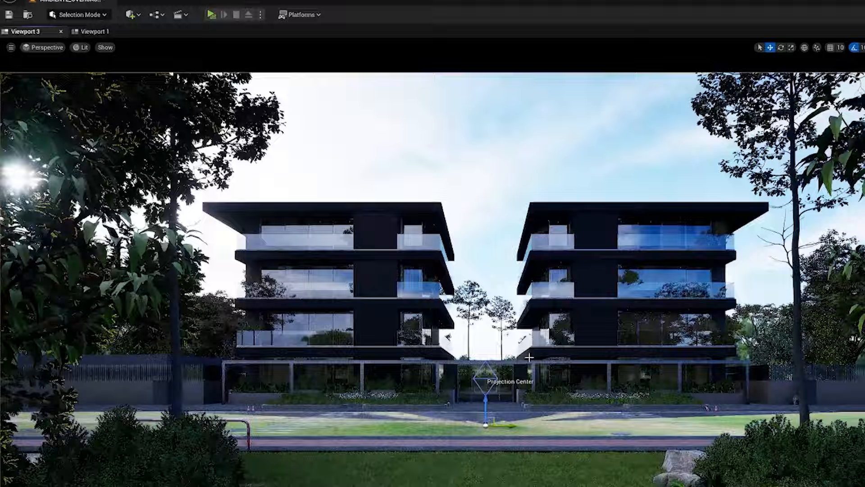
{"action": "key", "text": "s"}
{"action": "right_click_drag", "start_coordinate": [529, 357], "coordinate": [356, 300]}
{"action": "key", "text": "w"}
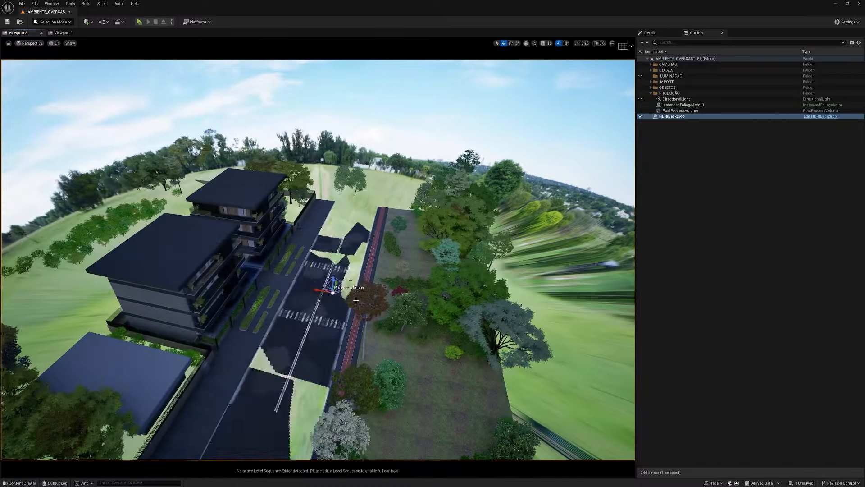
{"action": "left_click_drag", "start_coordinate": [333, 280], "coordinate": [329, 331]}
{"action": "key", "text": "s"}
{"action": "mouse_move", "coordinate": [373, 315]}
{"action": "right_mouse_down"}
{"action": "mouse_move", "coordinate": [372, 279]}
{"action": "mouse_move", "coordinate": [372, 314]}
{"action": "right_mouse_up"}
{"action": "left_click_drag", "start_coordinate": [357, 320], "coordinate": [304, 334]}
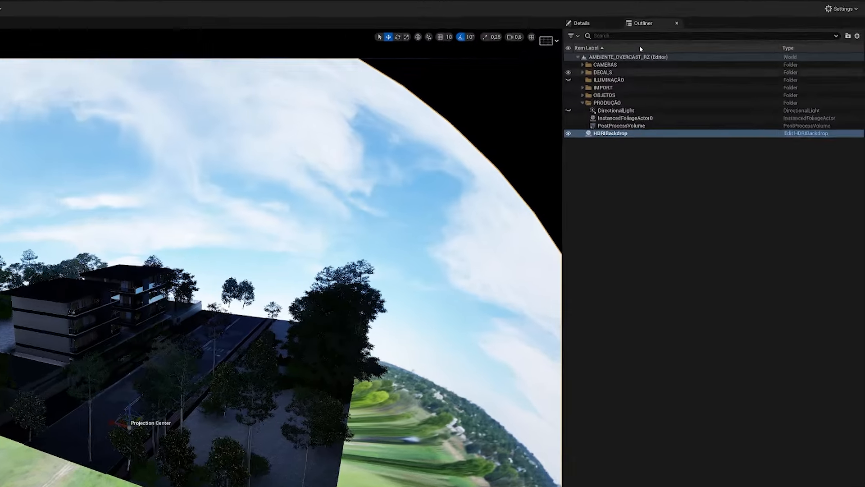
Step: Set the HDRI Backdrop's size to 1500
{"action": "left_click", "coordinate": [581, 23]}
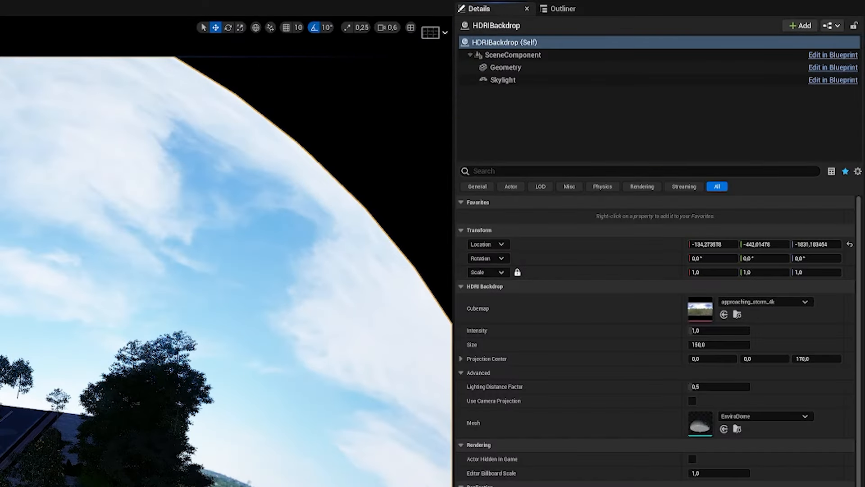
{"action": "left_click", "coordinate": [710, 345]}
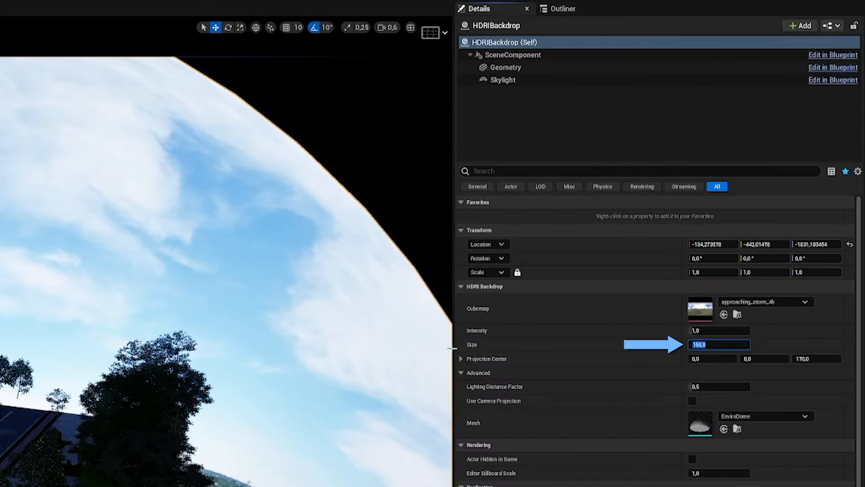
{"action": "type", "text": "1500"}
{"action": "key", "text": "Return"}
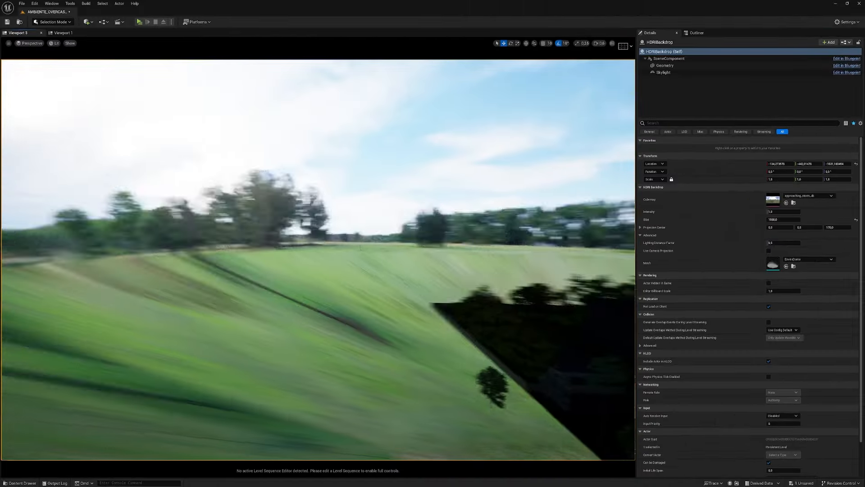
Step: Move the enlarged HDRI Backdrop down to about -8870 on Z, well below the site's ground
{"action": "right_click_drag", "start_coordinate": [307, 334], "coordinate": [383, 347]}
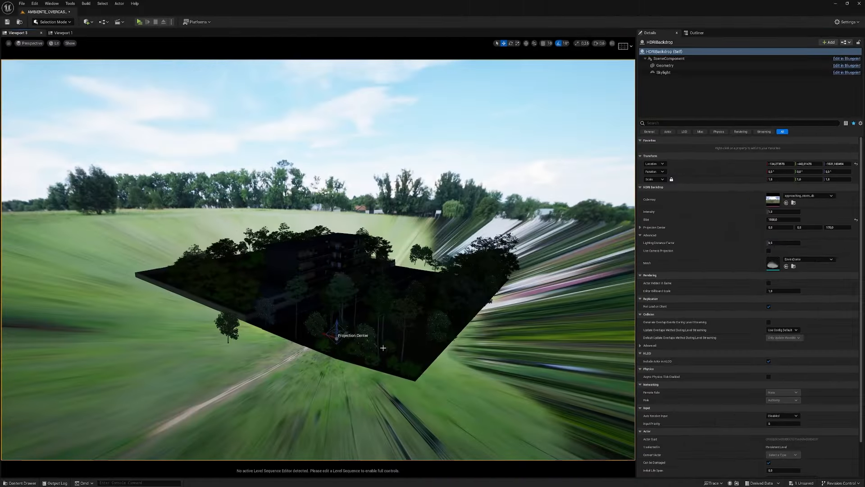
{"action": "left_click_drag", "start_coordinate": [335, 325], "coordinate": [331, 439]}
{"action": "mouse_move", "coordinate": [331, 440]}
{"action": "right_mouse_down"}
{"action": "mouse_move", "coordinate": [326, 455]}
{"action": "mouse_move", "coordinate": [331, 448]}
{"action": "right_mouse_up"}
{"action": "left_click_drag", "start_coordinate": [324, 312], "coordinate": [324, 347]}
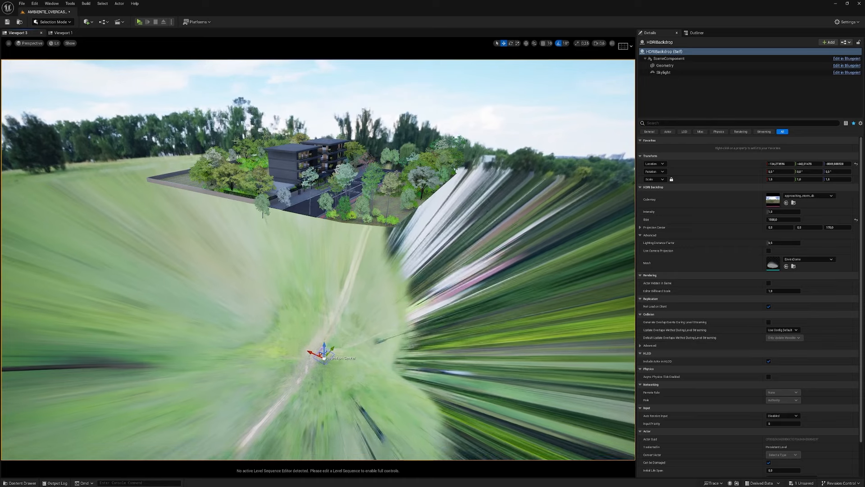
Step: Enable Use Camera Projection on the HDRI Backdrop and return the viewport to ArchVisCineCameraActor
{"action": "right_click_drag", "start_coordinate": [290, 178], "coordinate": [294, 159]}
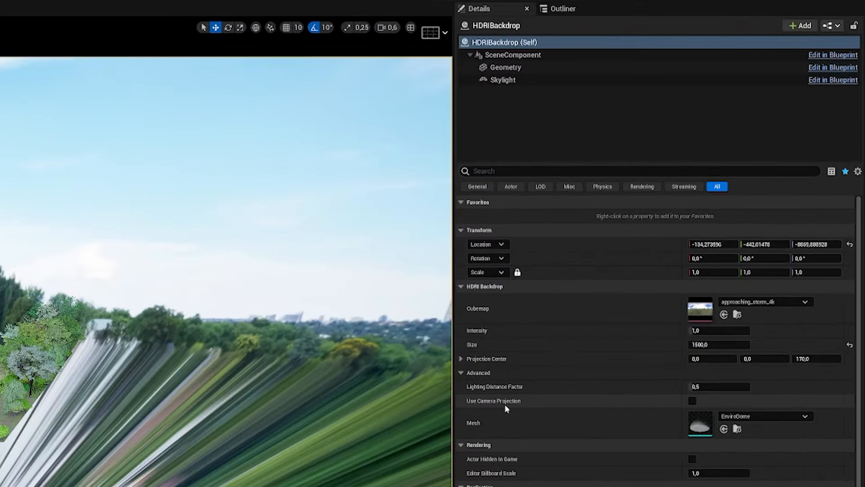
{"action": "left_click", "coordinate": [692, 400]}
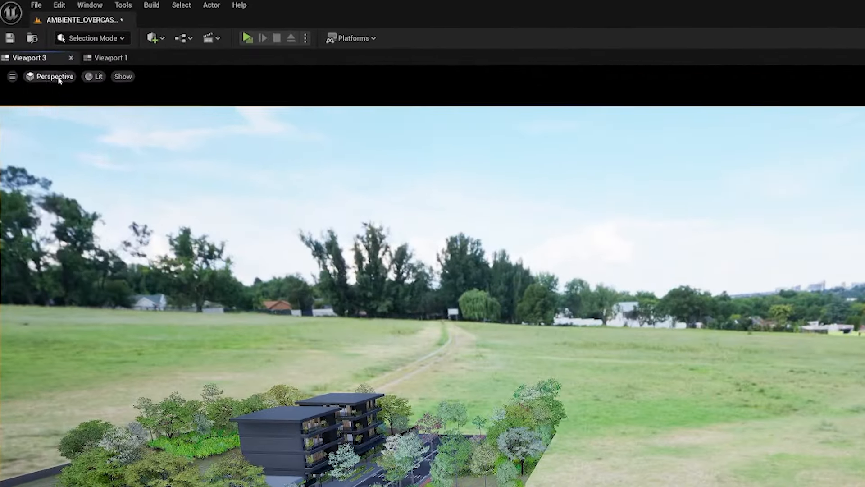
{"action": "left_click", "coordinate": [59, 77]}
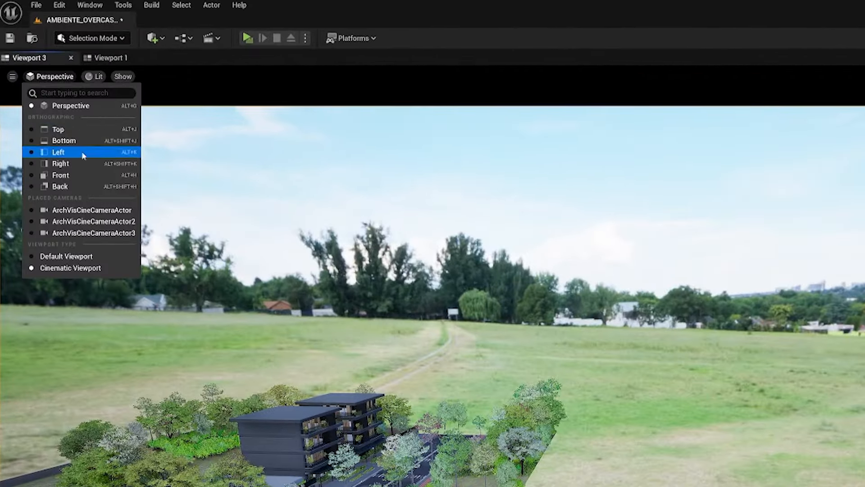
{"action": "left_click", "coordinate": [85, 209]}
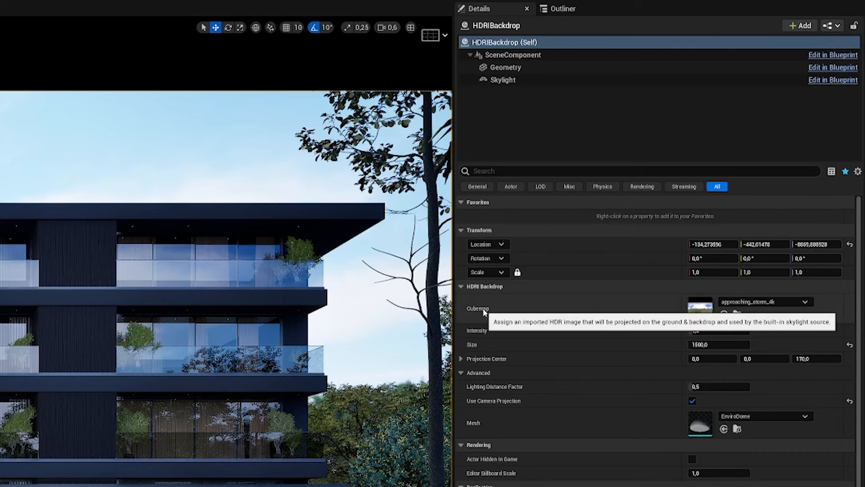
Step: Check the source type of the HDRI Backdrop's Skylight component and reselect the whole backdrop actor
{"action": "left_click", "coordinate": [508, 81]}
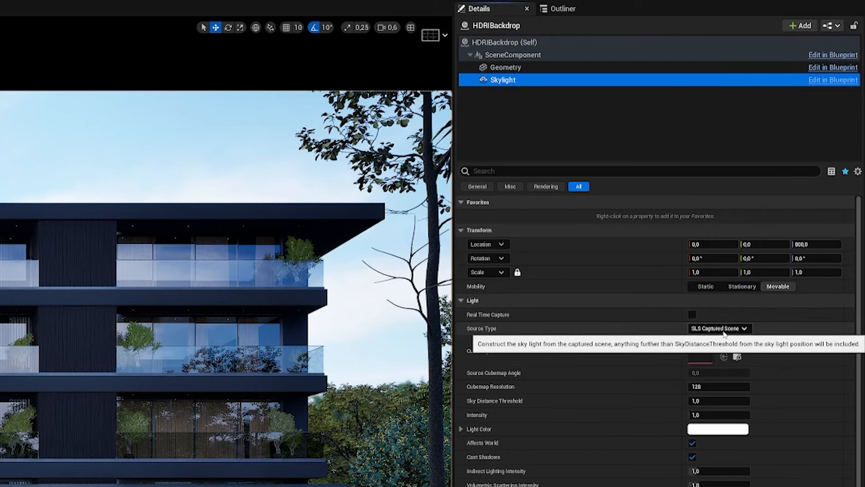
{"action": "left_click", "coordinate": [532, 43]}
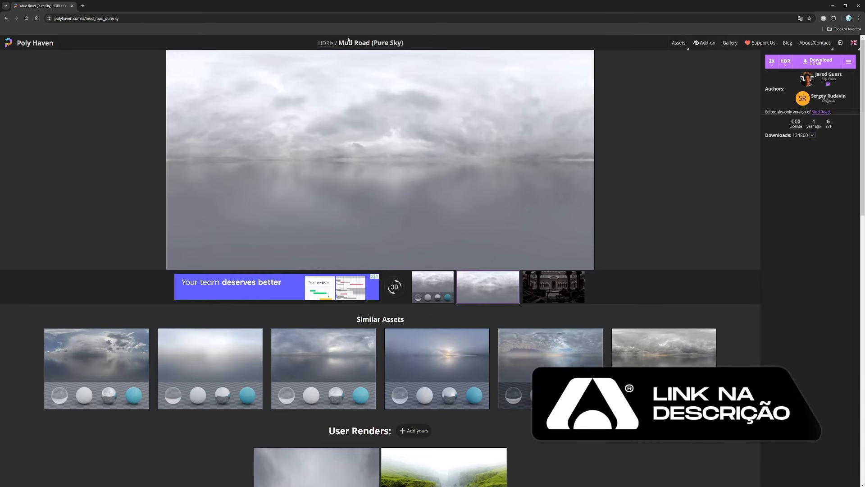
Step: Switch to the Poly Haven website and download the Mud Road (Pure Sky) HDRI at 2K in HDR format
{"action": "left_click_drag", "start_coordinate": [409, 44], "coordinate": [316, 45]}
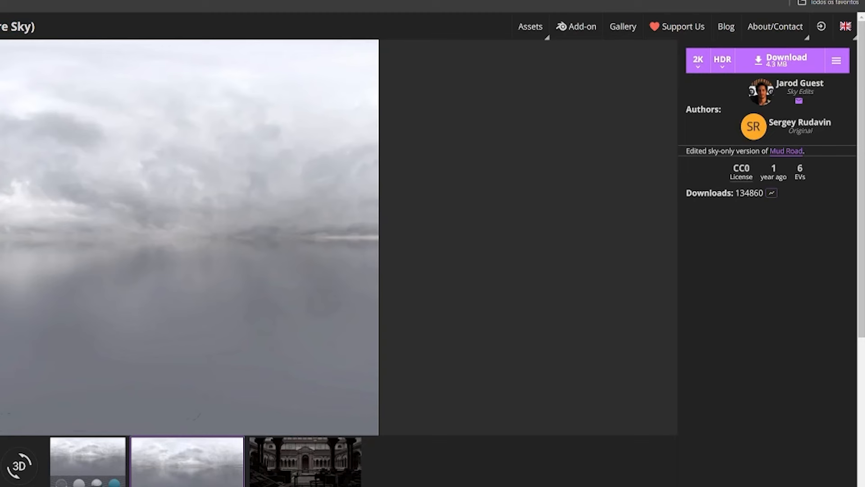
{"action": "left_click", "coordinate": [699, 61]}
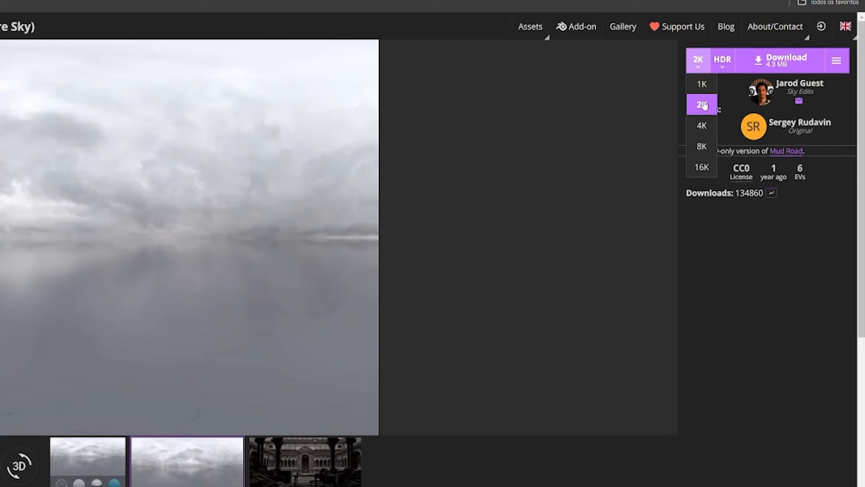
{"action": "left_click", "coordinate": [723, 62]}
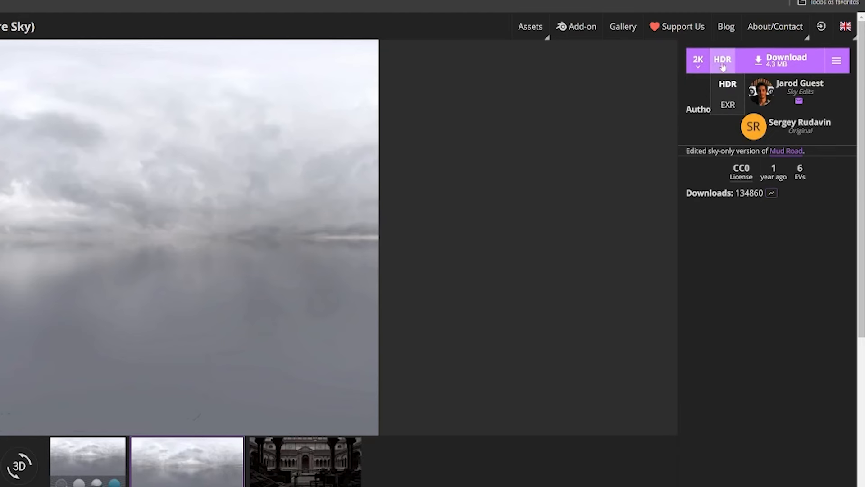
{"action": "left_click", "coordinate": [775, 62]}
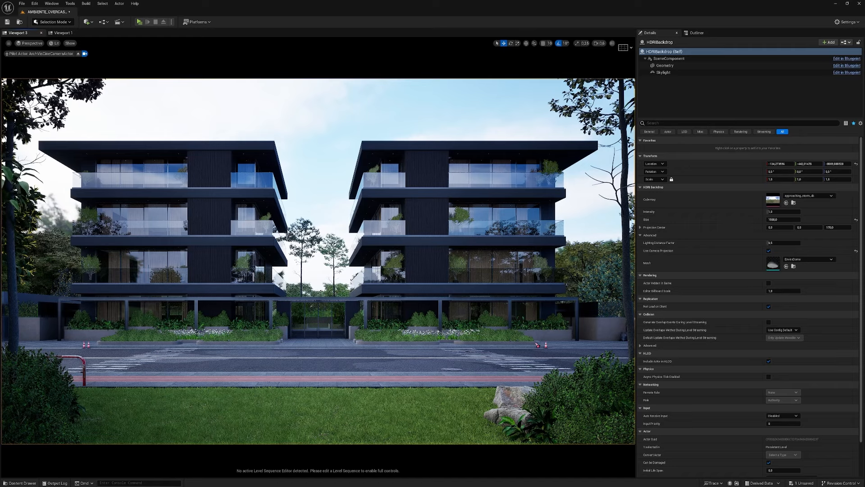
Step: Switch back to Unreal Editor and open the OVERCAST folder inside the project's HDRI content folder
{"action": "left_click", "coordinate": [697, 33]}
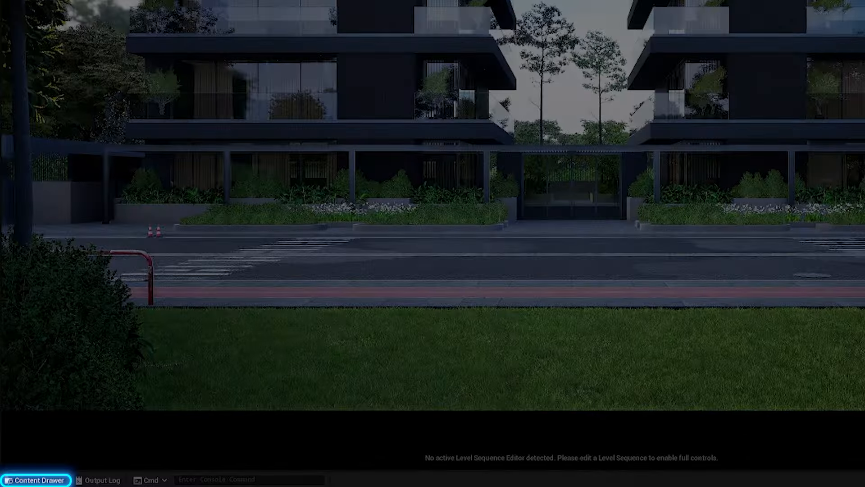
{"action": "left_click", "coordinate": [36, 480]}
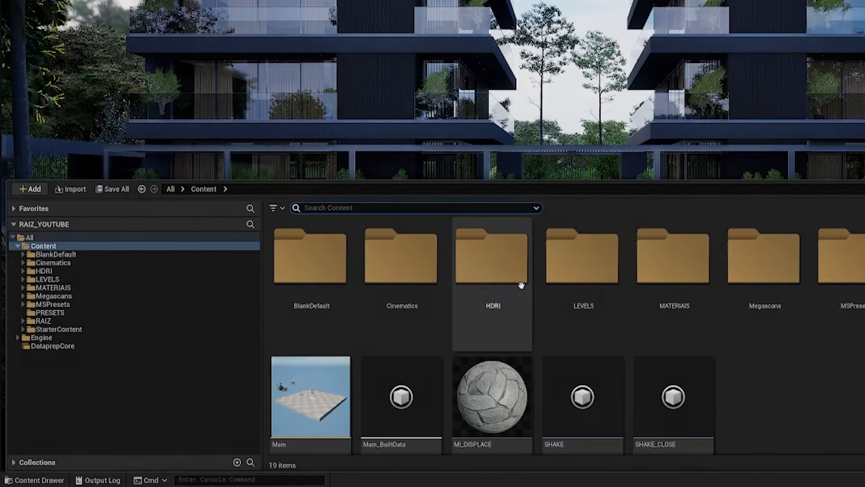
{"action": "double_click", "coordinate": [522, 285]}
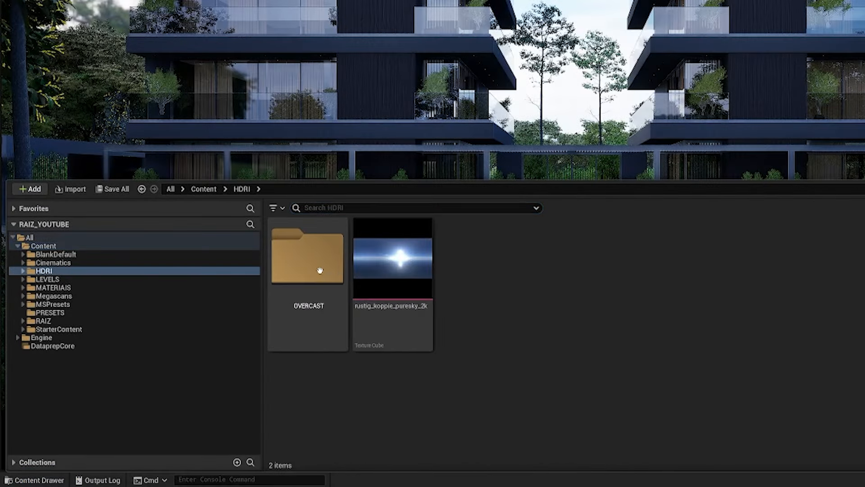
{"action": "double_click", "coordinate": [319, 273]}
{"action": "right_click", "coordinate": [501, 279]}
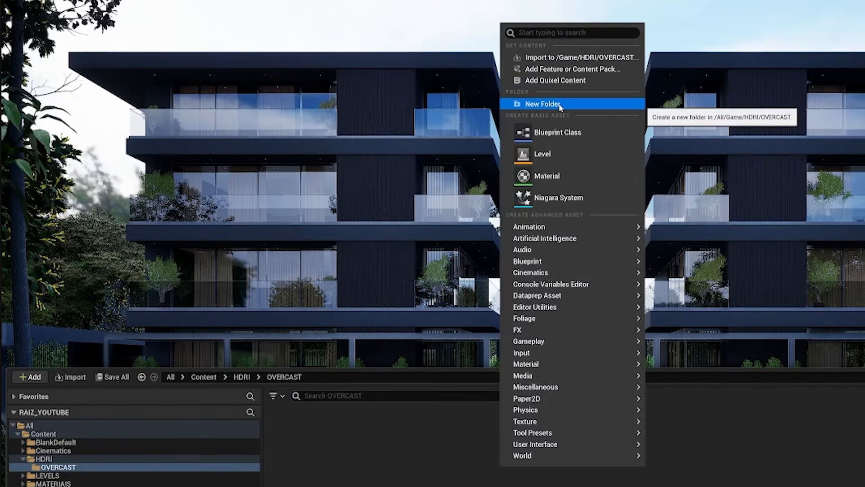
{"action": "left_click", "coordinate": [324, 464]}
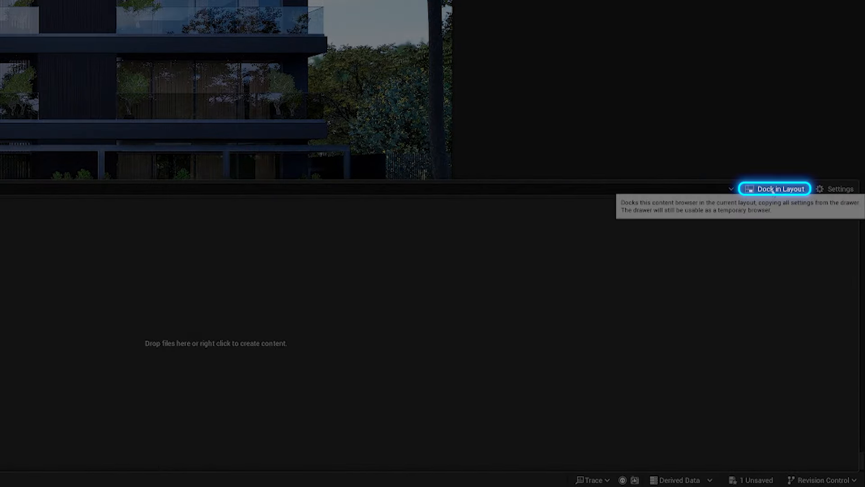
Step: Dock the Content Browser in the layout beside Details and Outliner, and narrow its folder tree
{"action": "left_click", "coordinate": [772, 190]}
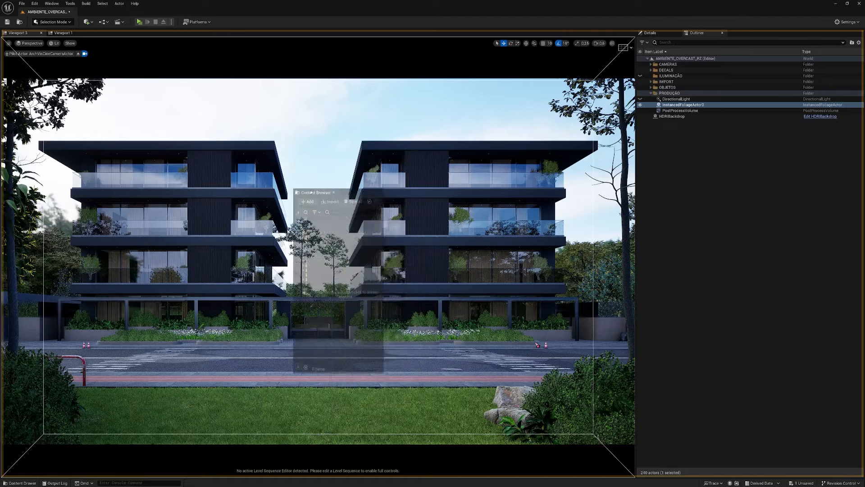
{"action": "left_click_drag", "start_coordinate": [311, 192], "coordinate": [703, 28]}
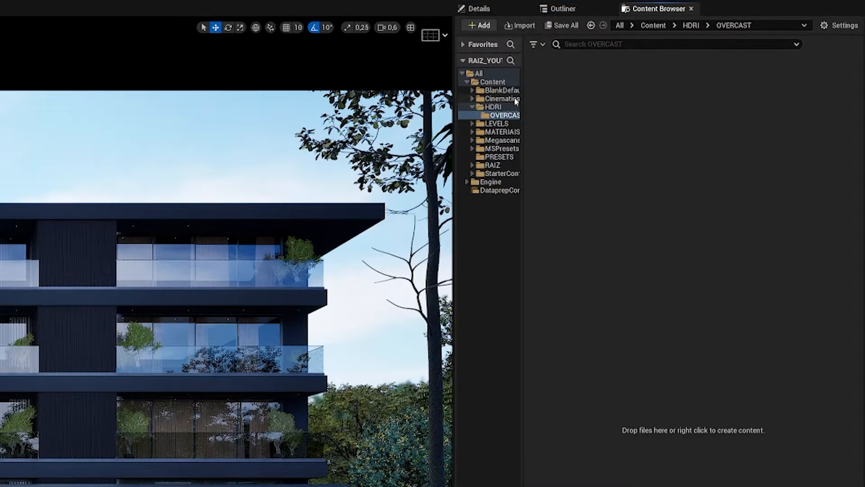
{"action": "left_click_drag", "start_coordinate": [523, 96], "coordinate": [500, 93]}
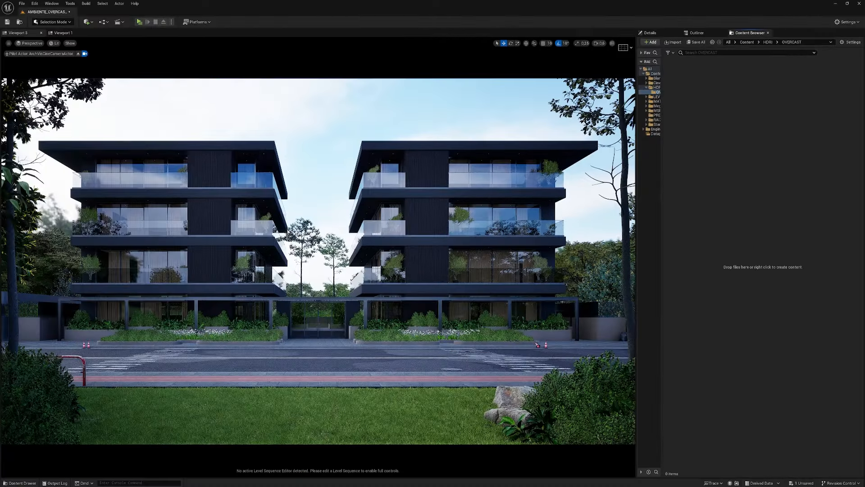
Step: Import mud_road_puresky_2k.hdr from its Windows folder into the project's OVERCAST content folder
{"action": "key", "text": "alt+Tab"}
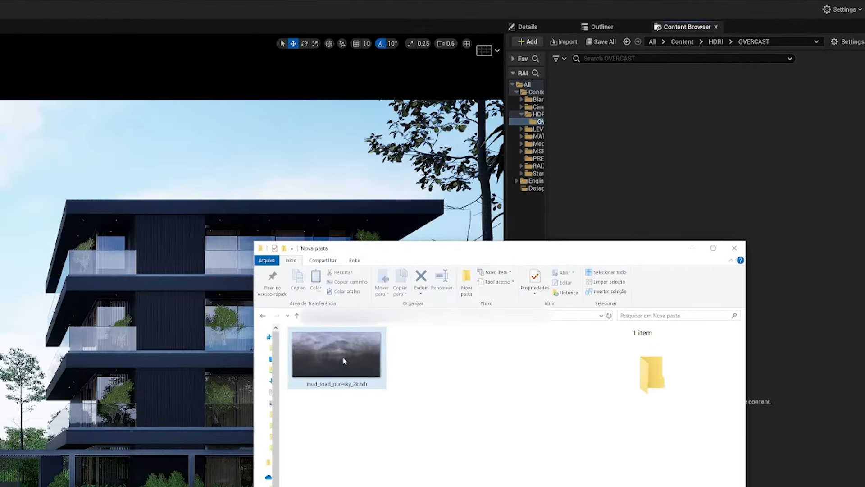
{"action": "left_click_drag", "start_coordinate": [534, 240], "coordinate": [547, 270]}
{"action": "left_click_drag", "start_coordinate": [363, 408], "coordinate": [659, 201]}
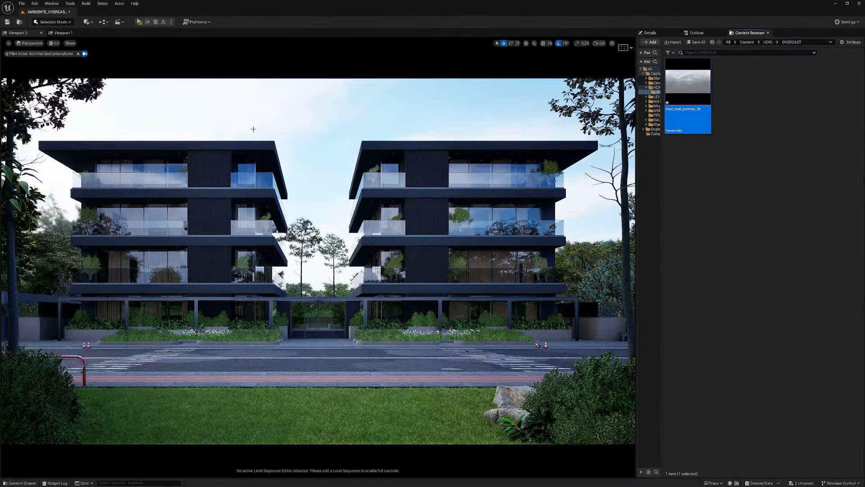
Step: Assign mud_road_puresky_2k as the HDRI Backdrop's cubemap and set the backdrop's intensity to 2.0
{"action": "left_click", "coordinate": [333, 101]}
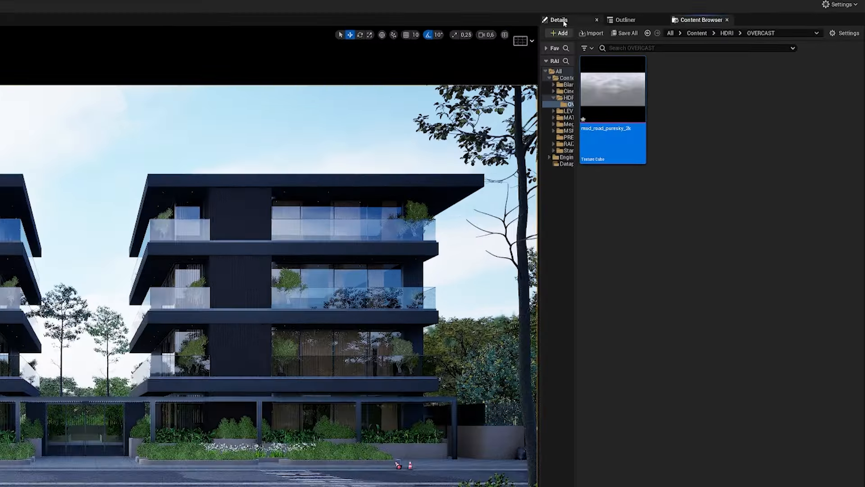
{"action": "left_click", "coordinate": [650, 33]}
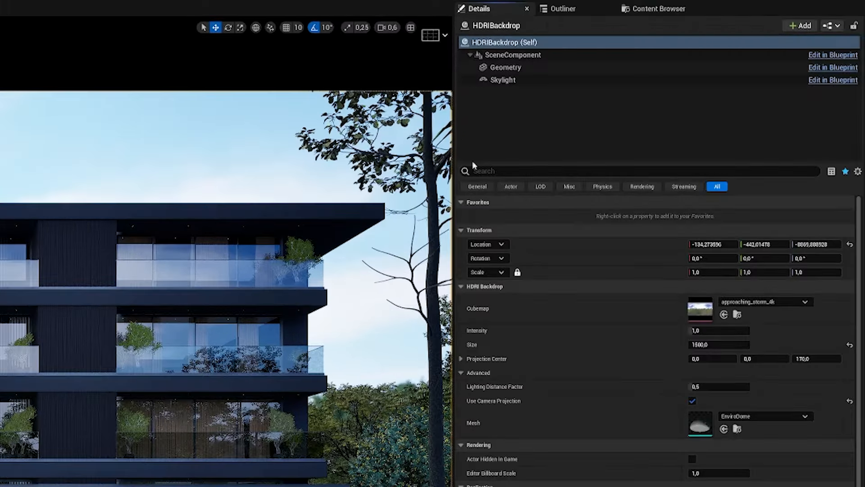
{"action": "left_click", "coordinate": [724, 315]}
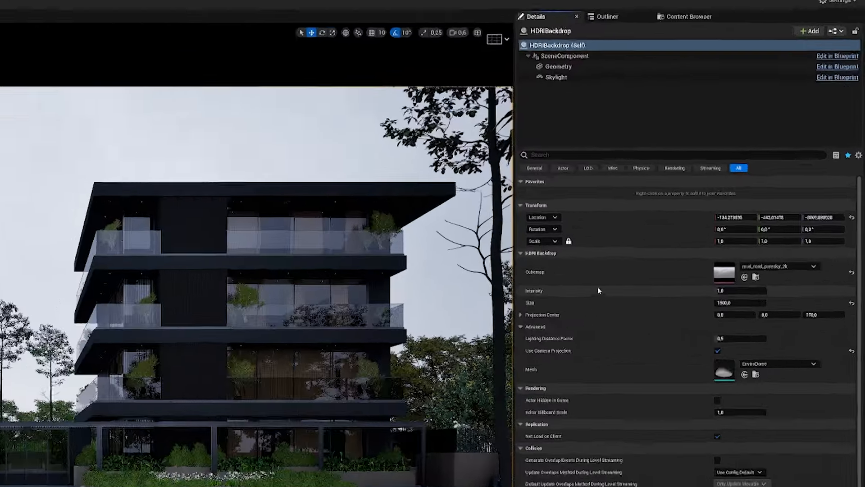
{"action": "left_click", "coordinate": [783, 212]}
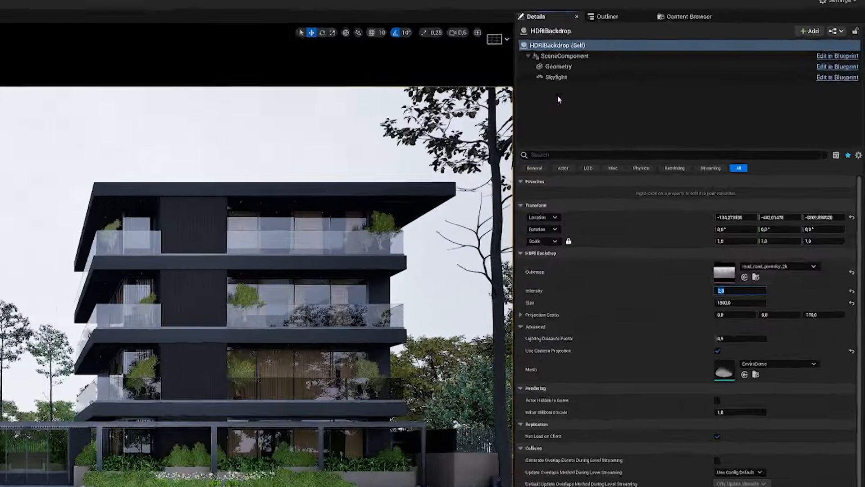
Step: Set the intensity of the HDRI Backdrop's Skylight component to 0.05
{"action": "left_click", "coordinate": [665, 73]}
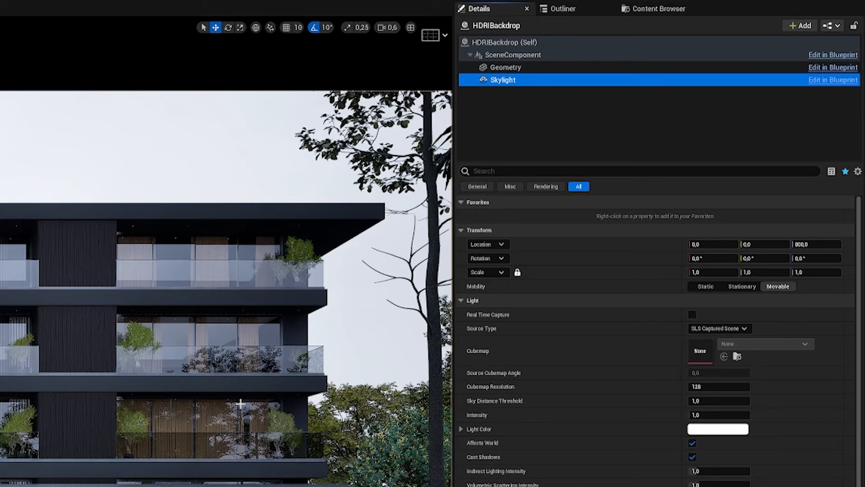
{"action": "left_click", "coordinate": [715, 416]}
{"action": "type", "text": ",05"}
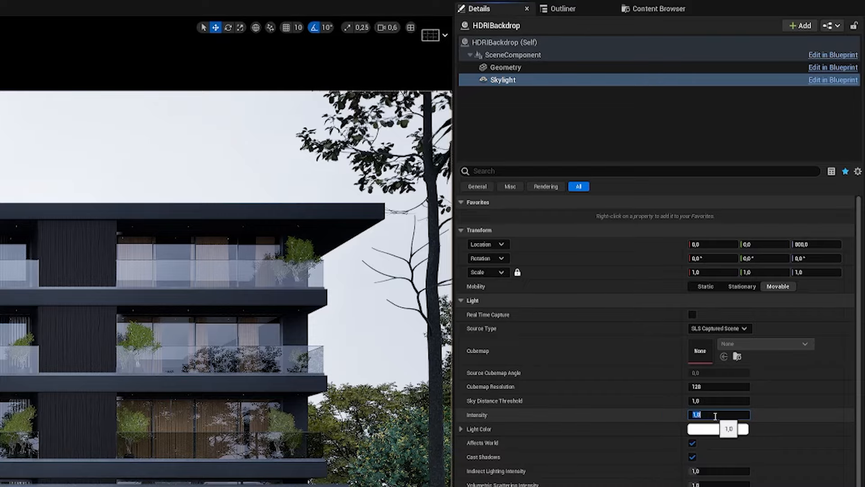
{"action": "key", "text": "Return"}
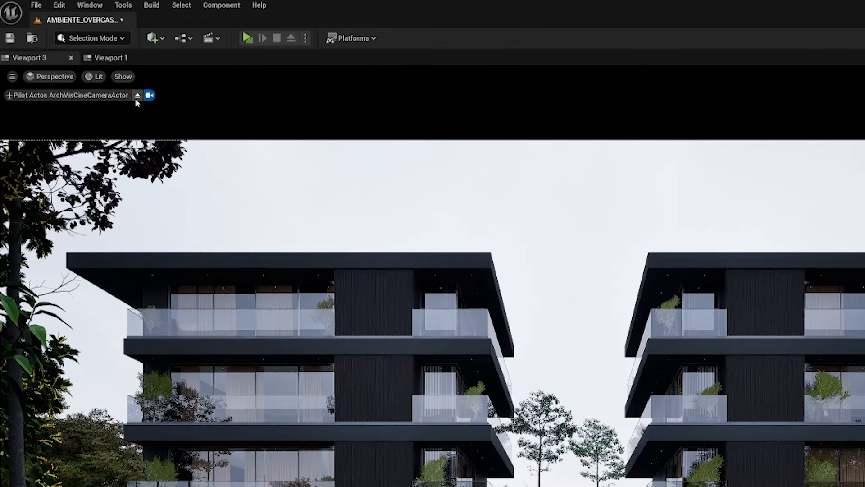
Step: Stop piloting the camera actor and add a Rect Light to the scene in front of the buildings
{"action": "left_click", "coordinate": [77, 54]}
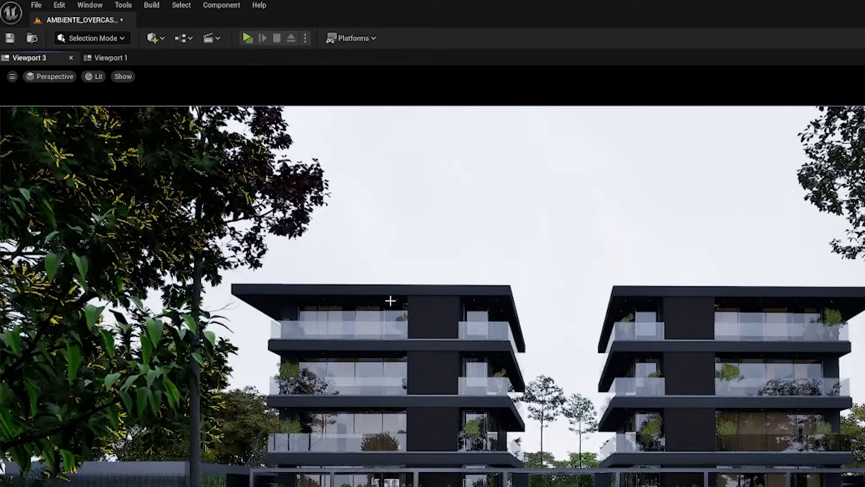
{"action": "left_click", "coordinate": [152, 38]}
{"action": "mouse_move", "coordinate": [202, 175]}
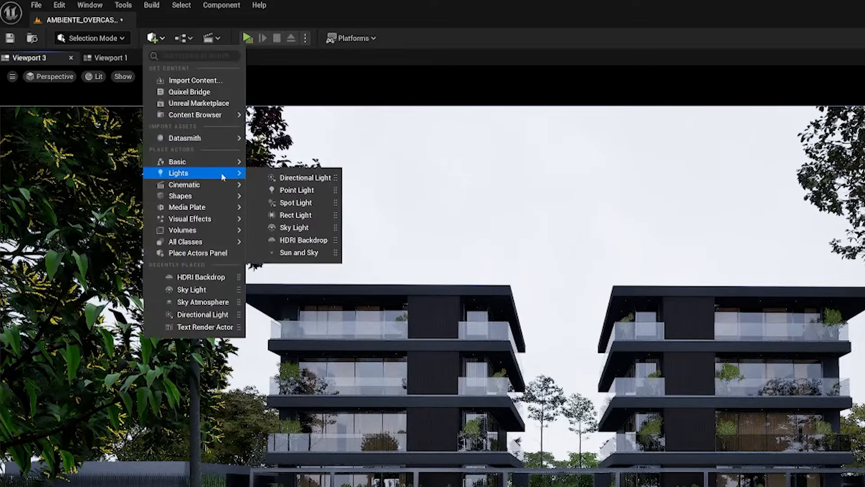
{"action": "left_click_drag", "start_coordinate": [304, 216], "coordinate": [410, 213]}
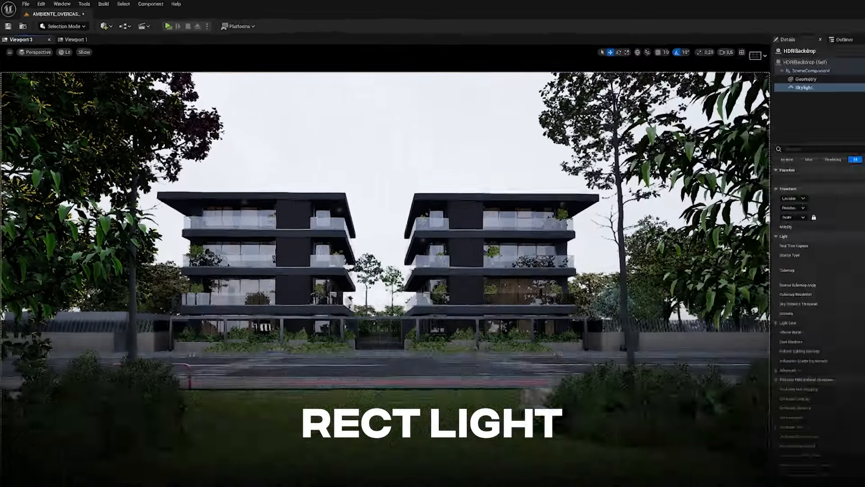
Step: Turn off game view to show the light icons and rotate the Rect Light on the street to 90° so it faces upward
{"action": "key", "text": "g"}
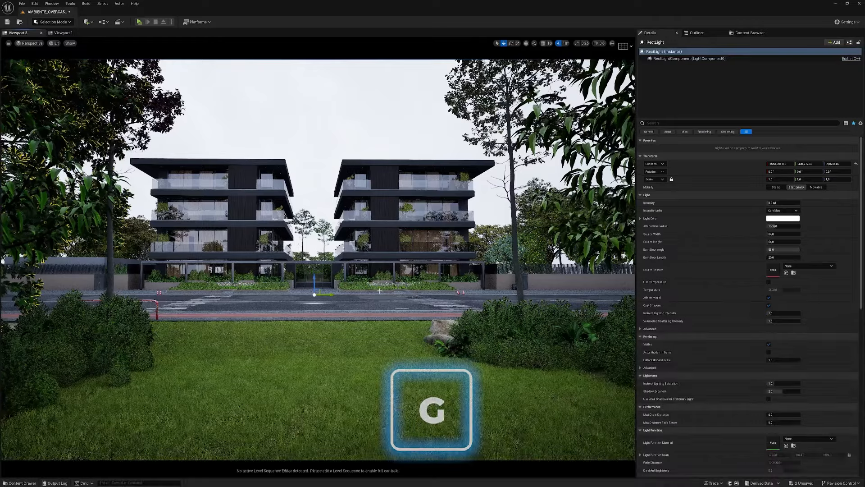
{"action": "key", "text": "w"}
{"action": "right_click_drag", "start_coordinate": [318, 259], "coordinate": [406, 287]}
{"action": "scroll", "coordinate": [317, 260], "scroll_direction": "down", "scroll_amount": 3}
{"action": "key", "text": "d"}
{"action": "key", "text": "e"}
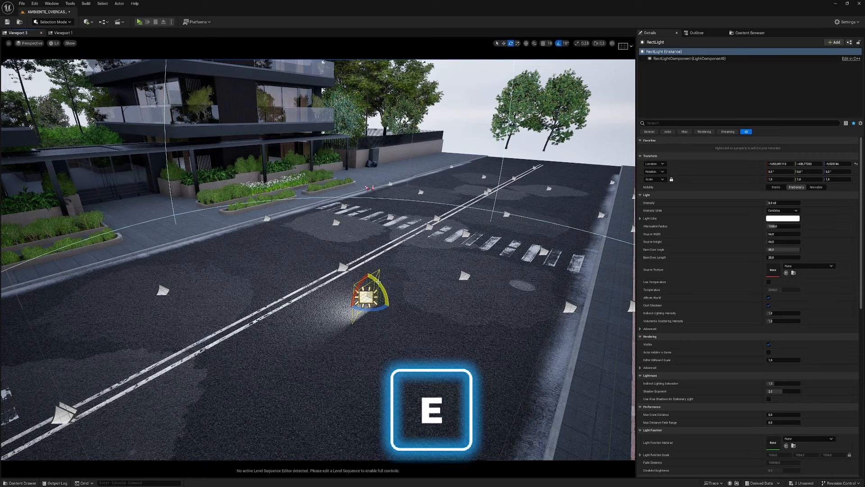
{"action": "left_click_drag", "start_coordinate": [378, 281], "coordinate": [372, 331]}
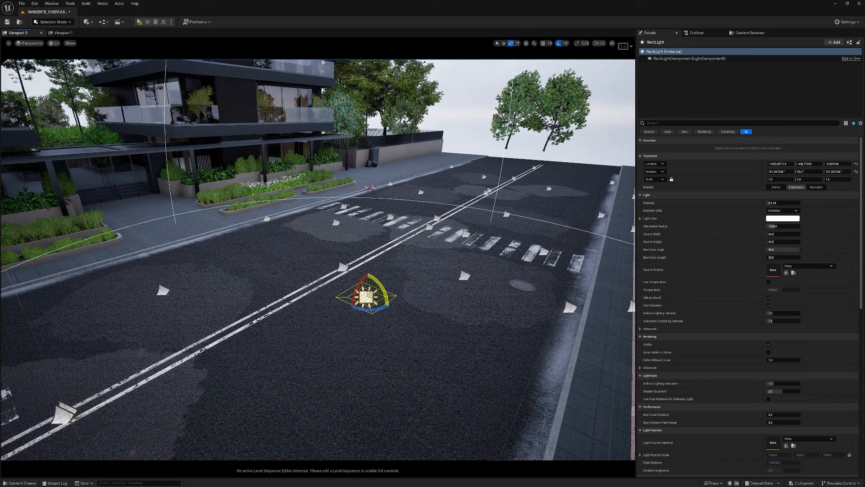
{"action": "right_click_drag", "start_coordinate": [305, 286], "coordinate": [311, 315]}
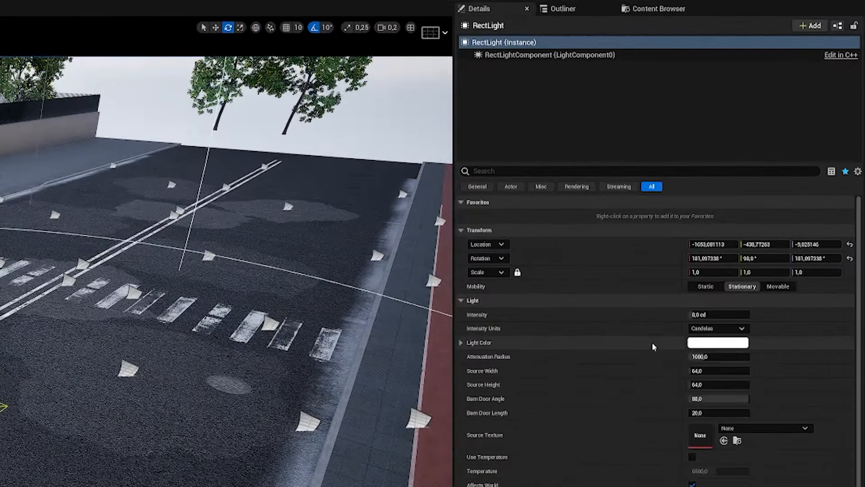
Step: Make the Rect Light movable and set its attenuation radius to 5000
{"action": "left_click", "coordinate": [788, 287]}
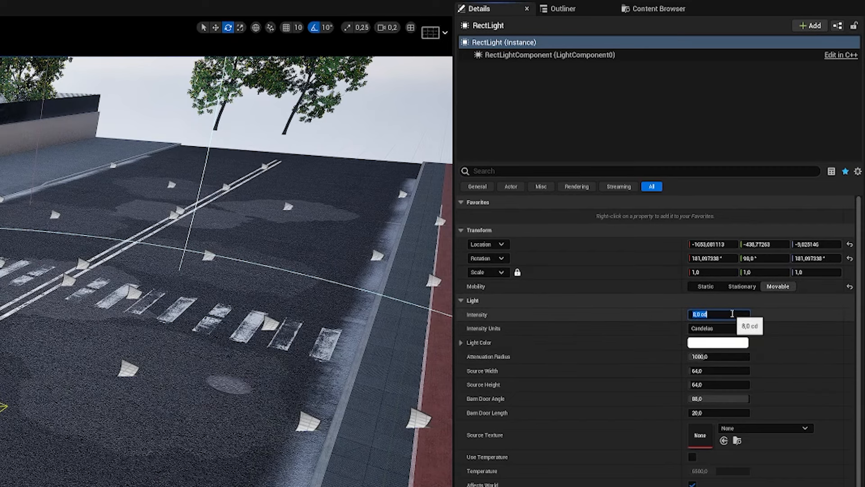
{"action": "left_click", "coordinate": [706, 363]}
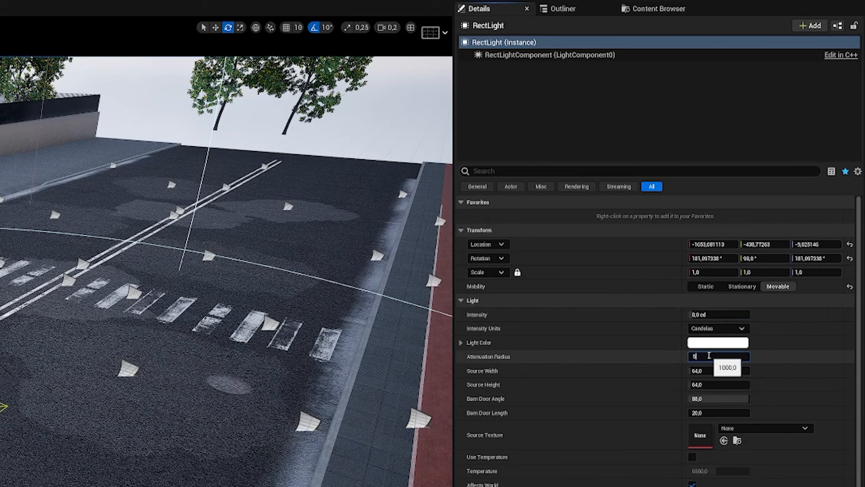
{"action": "type", "text": "5000"}
{"action": "key", "text": "Return"}
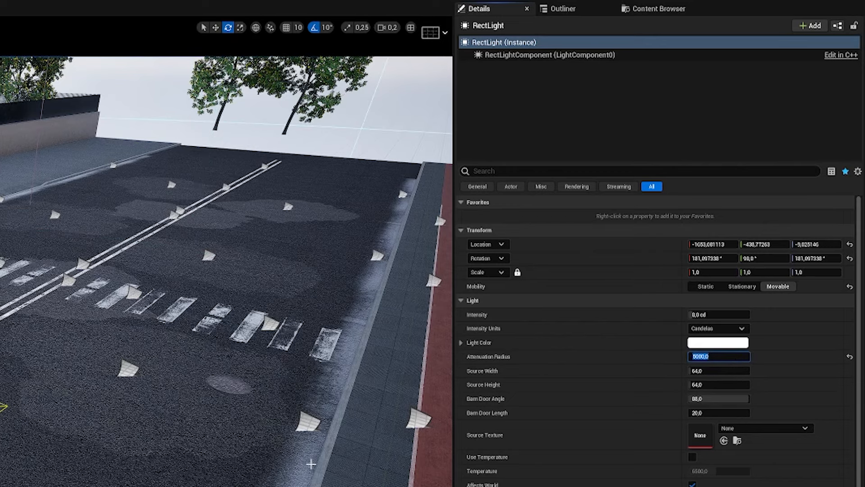
Step: Set the Rect Light's source width and height to 500, barn door angle to 90 and length to 0, with Use Temperature enabled
{"action": "left_click", "coordinate": [740, 369]}
{"action": "type", "text": "500"}
{"action": "key", "text": "Tab"}
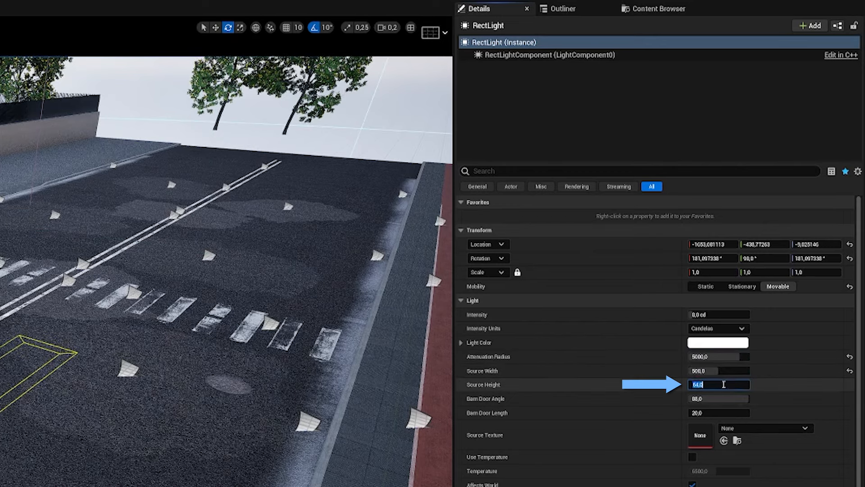
{"action": "type", "text": "500"}
{"action": "key", "text": "Return"}
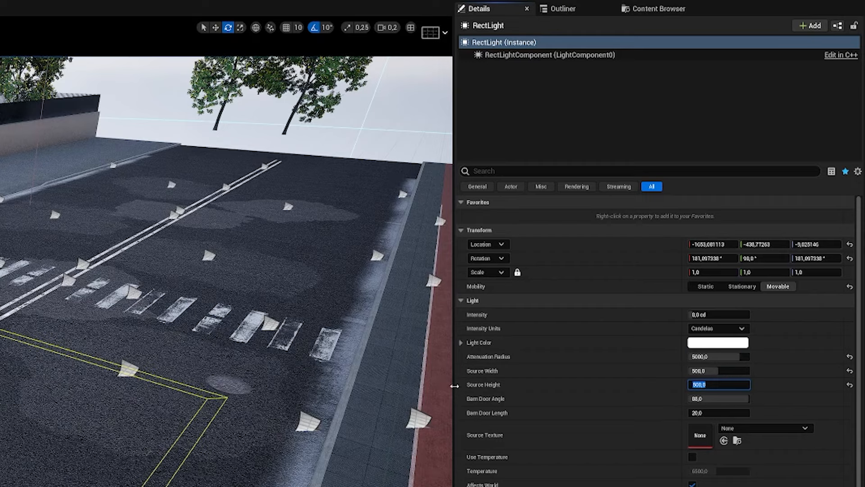
{"action": "type", "text": "90"}
{"action": "key", "text": "Return"}
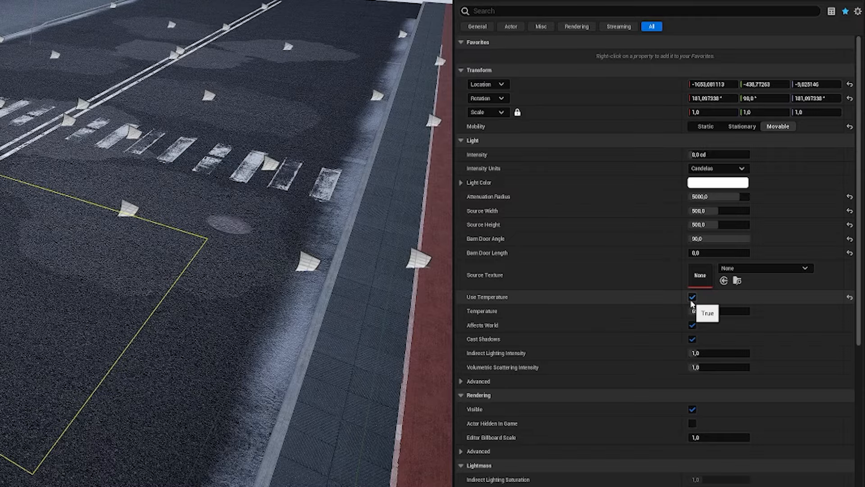
Step: Move the Rect Light from the street into the building's ground-floor interior
{"action": "mouse_move", "coordinate": [108, 228]}
{"action": "right_mouse_down"}
{"action": "mouse_move", "coordinate": [49, 225]}
{"action": "mouse_move", "coordinate": [100, 230]}
{"action": "mouse_move", "coordinate": [117, 221]}
{"action": "right_mouse_up"}
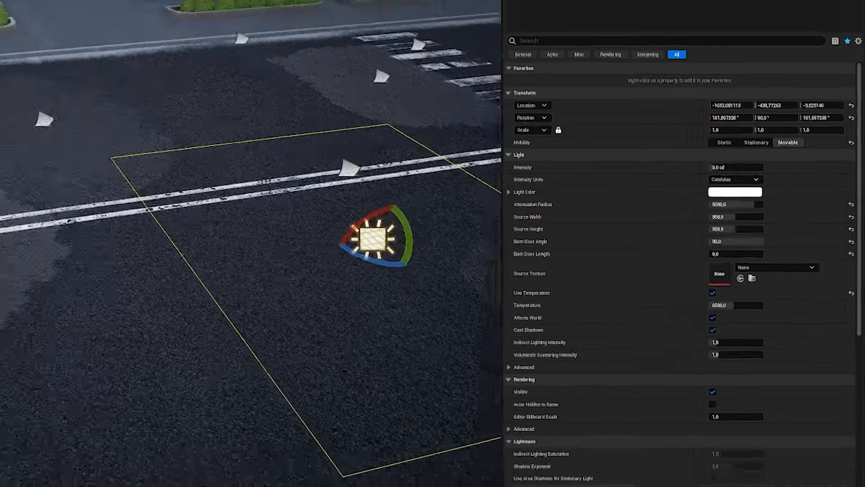
{"action": "key", "text": "w"}
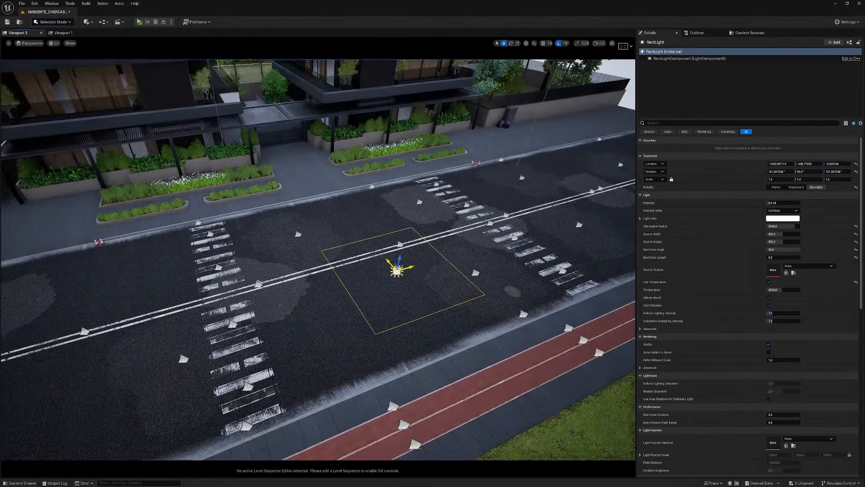
{"action": "left_click_drag", "start_coordinate": [399, 266], "coordinate": [153, 157]}
{"action": "right_click_drag", "start_coordinate": [153, 157], "coordinate": [315, 196]}
{"action": "key", "text": "w"}
{"action": "scroll", "coordinate": [92, 121], "scroll_direction": "up", "scroll_amount": 1}
{"action": "key", "text": "a"}
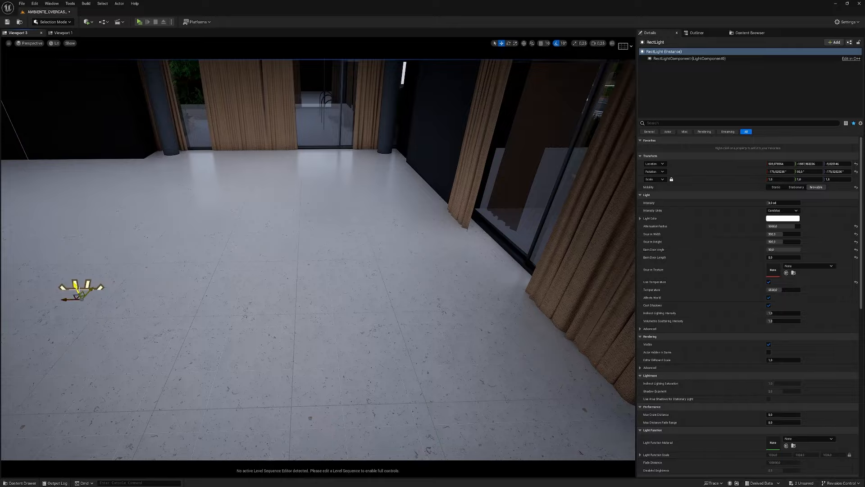
Step: Raise the Rect Light slightly above the interior floor and return the viewport to ArchVisCineCameraActor
{"action": "left_click_drag", "start_coordinate": [73, 281], "coordinate": [71, 275]}
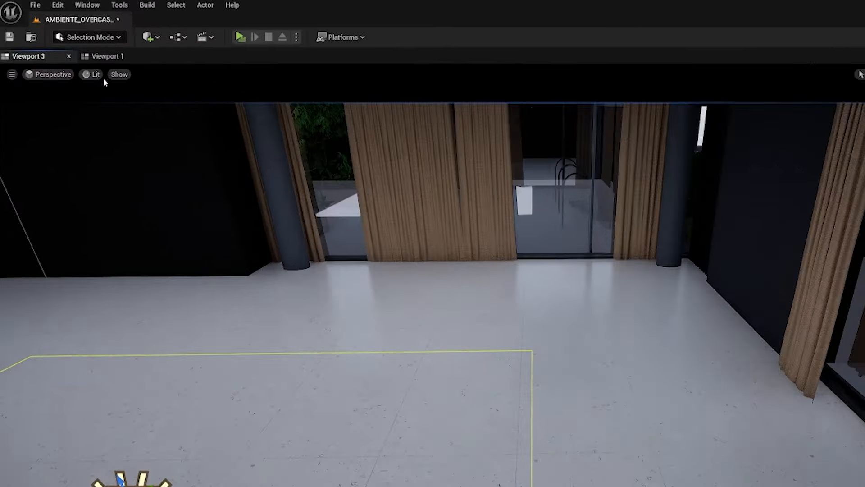
{"action": "left_click", "coordinate": [31, 42]}
{"action": "left_click", "coordinate": [68, 118]}
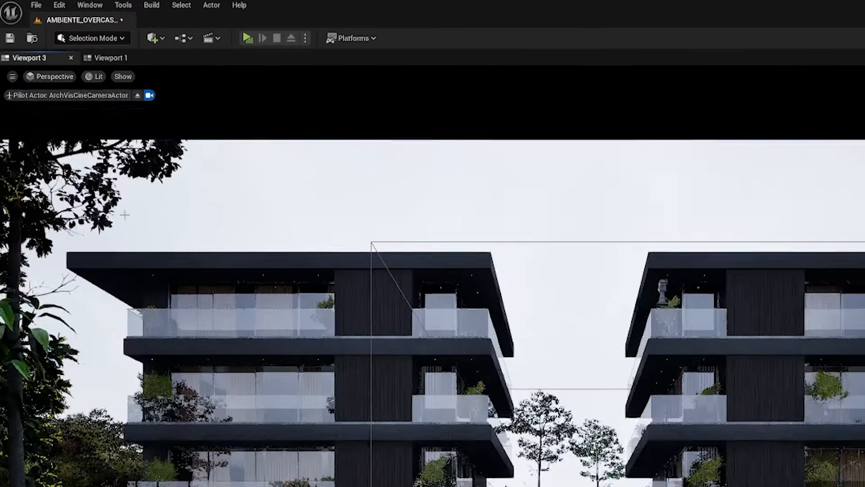